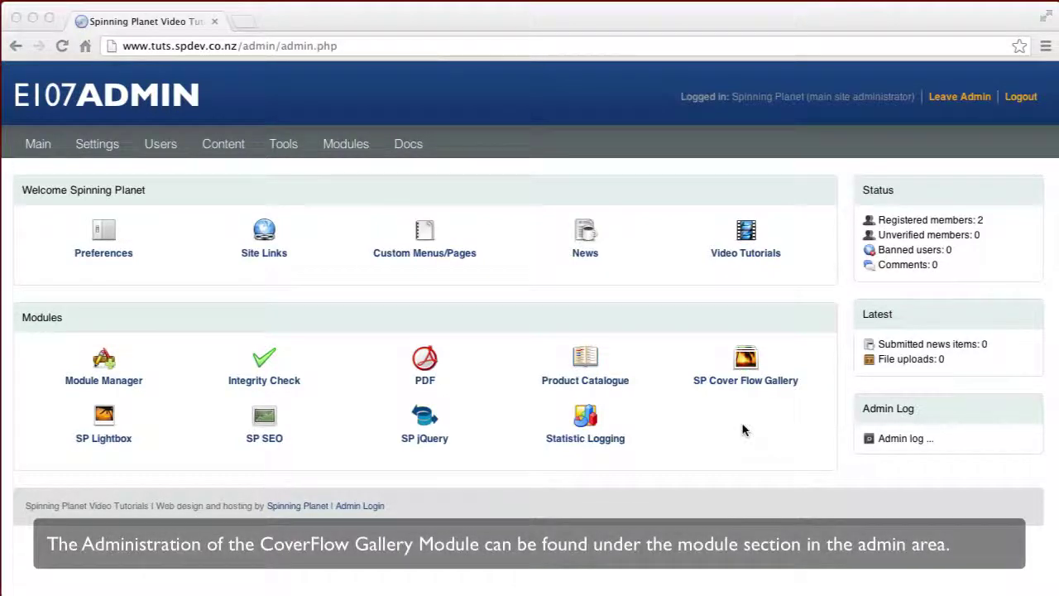
Open the SP Cover Flow Gallery module from the admin dashboard's Modules section.
left_click(745, 369)
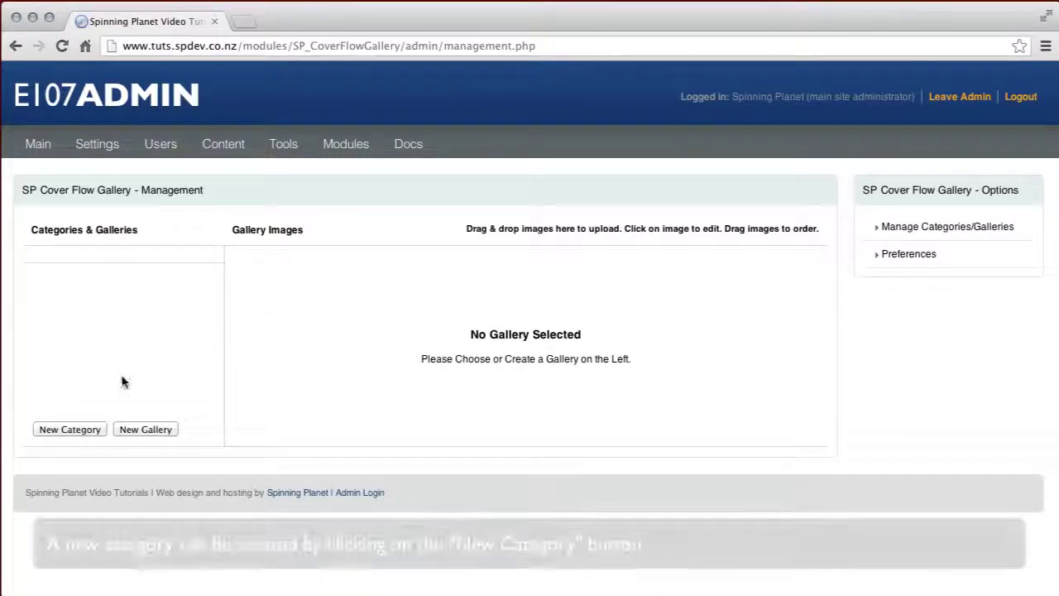
Create active category 'Test Category' with no parent and summary 'This is a summary'.
left_click(71, 430)
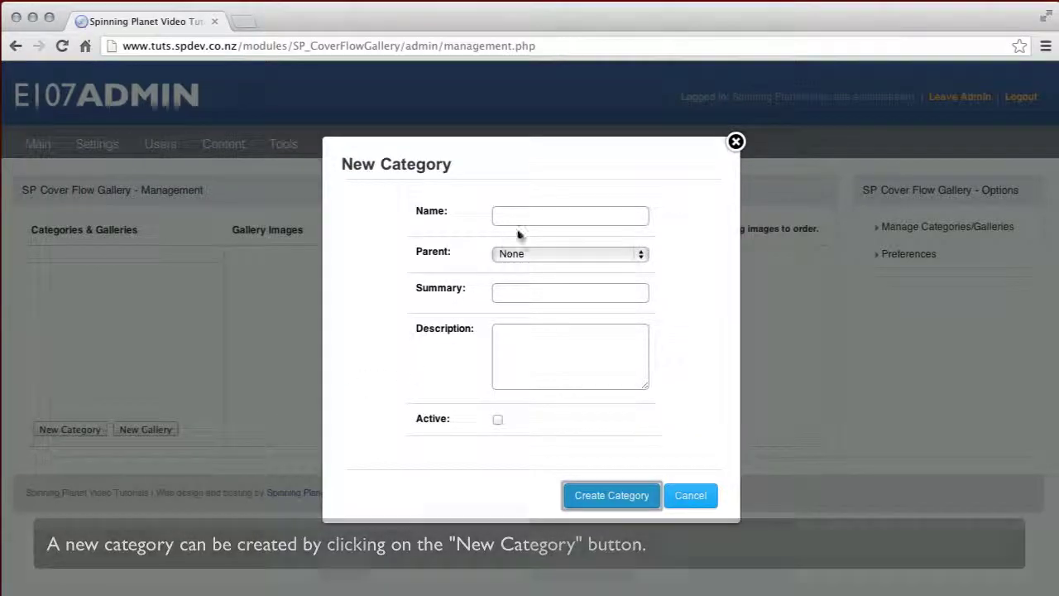
left_click(527, 217)
type("T")
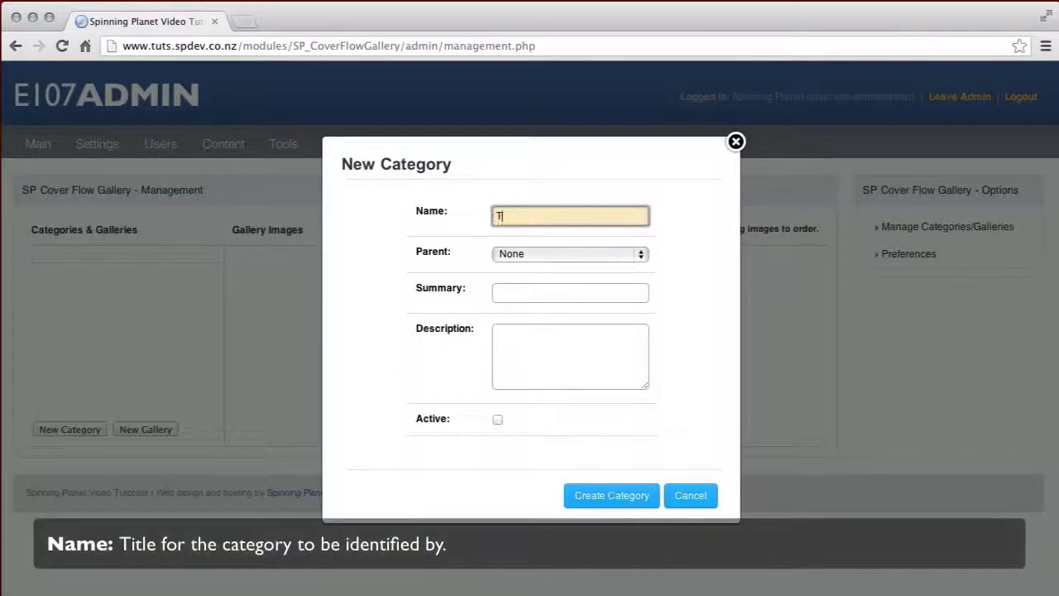
type("est Category")
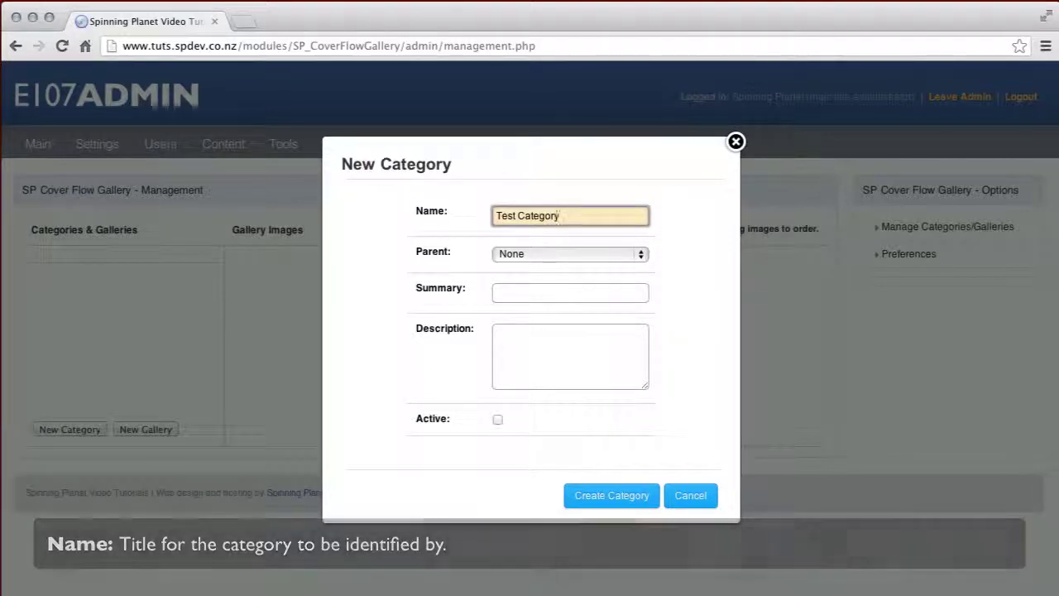
left_click(537, 248)
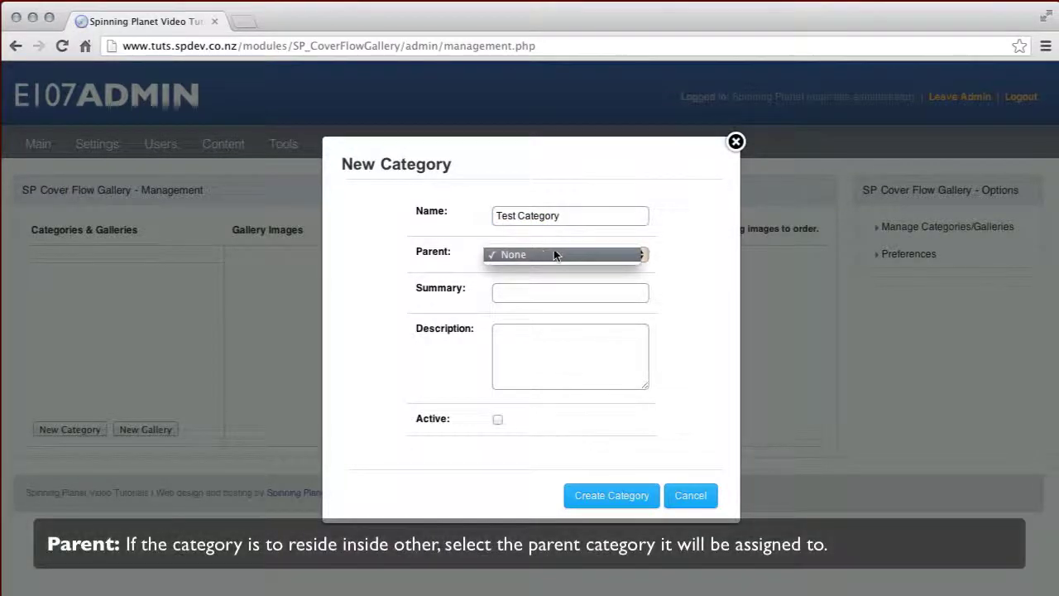
left_click(671, 256)
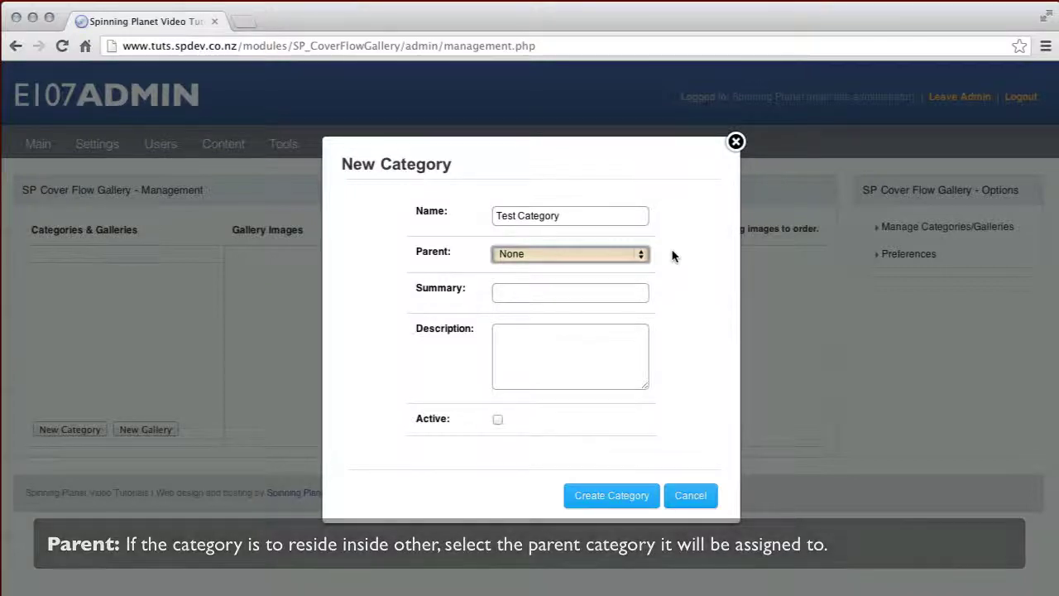
left_click(562, 299)
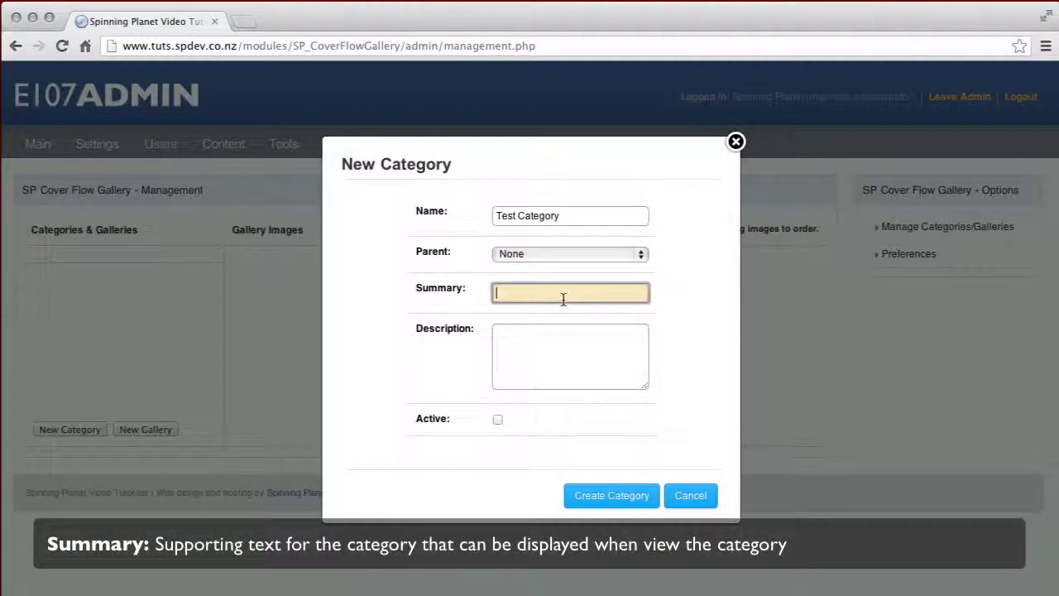
type("This")
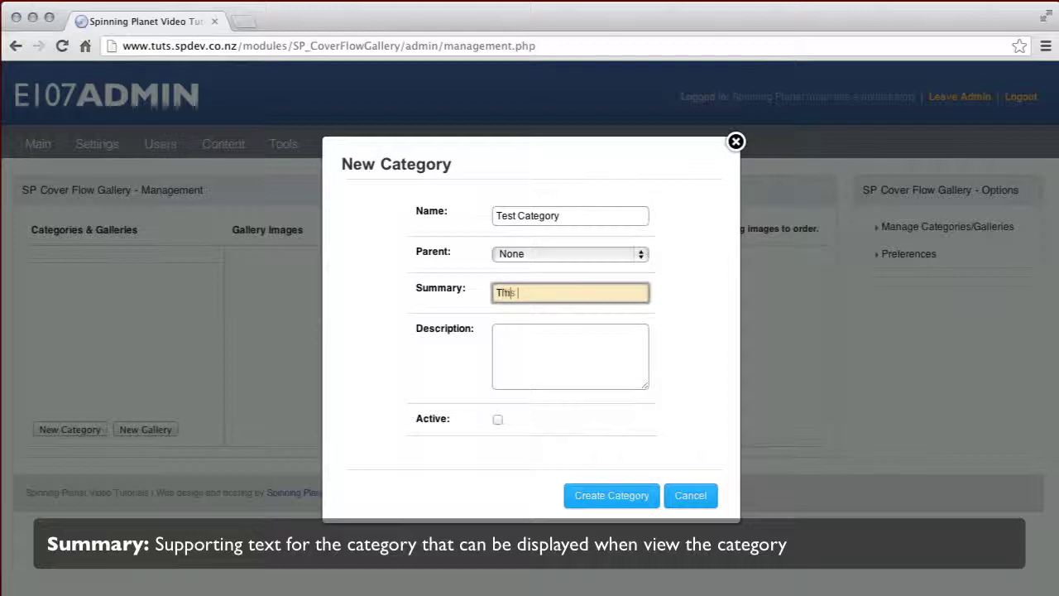
type(" is a summary")
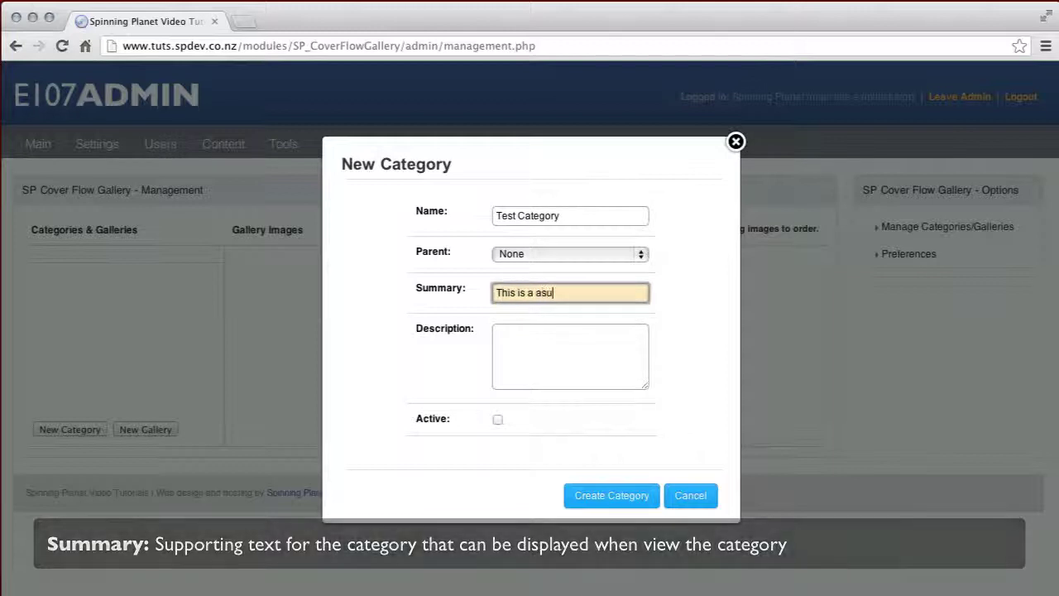
key("Tab")
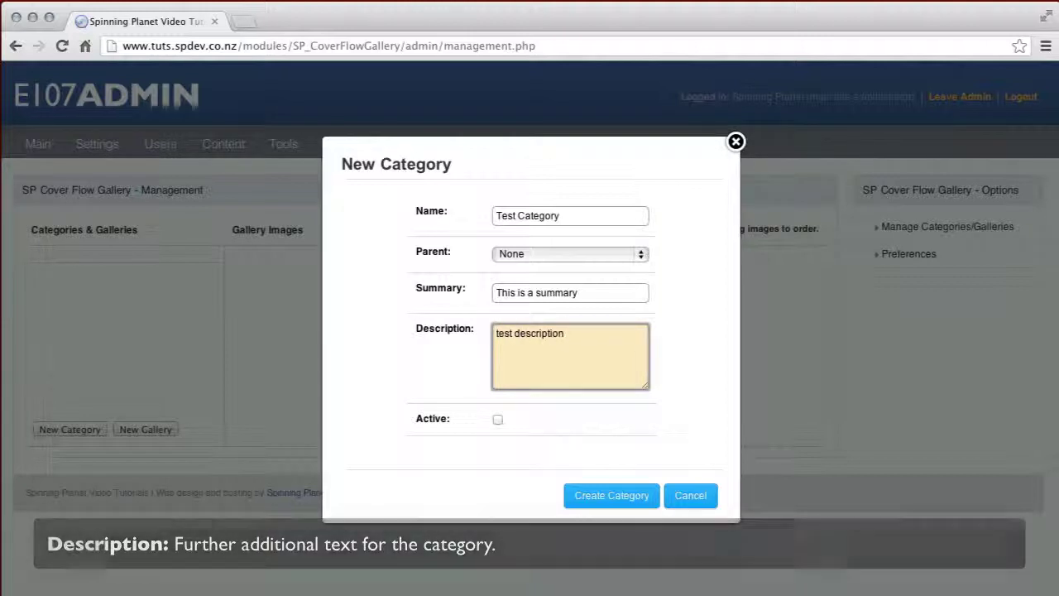
left_click(498, 420)
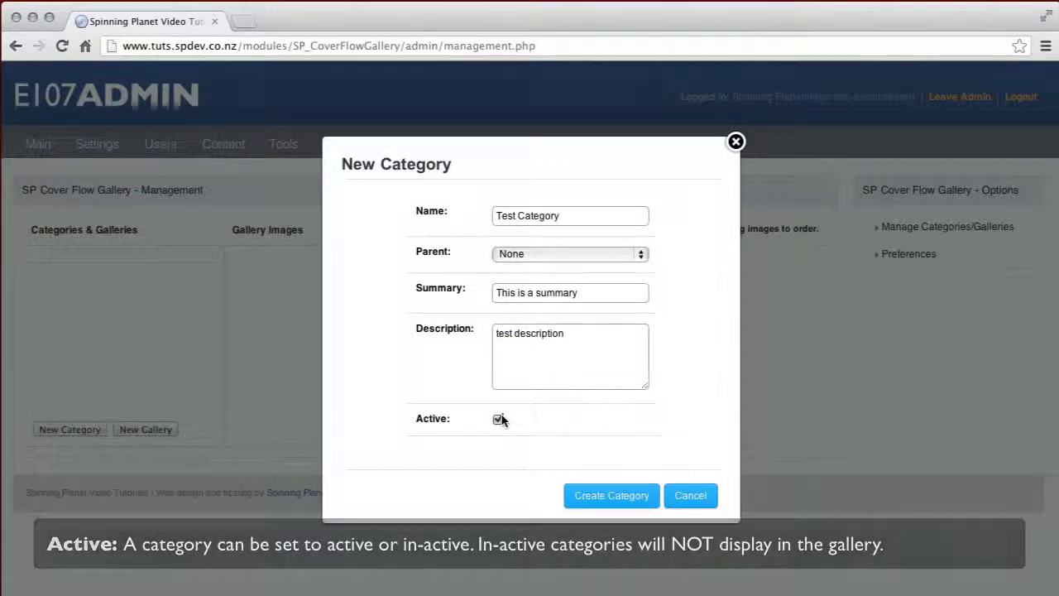
left_click(621, 500)
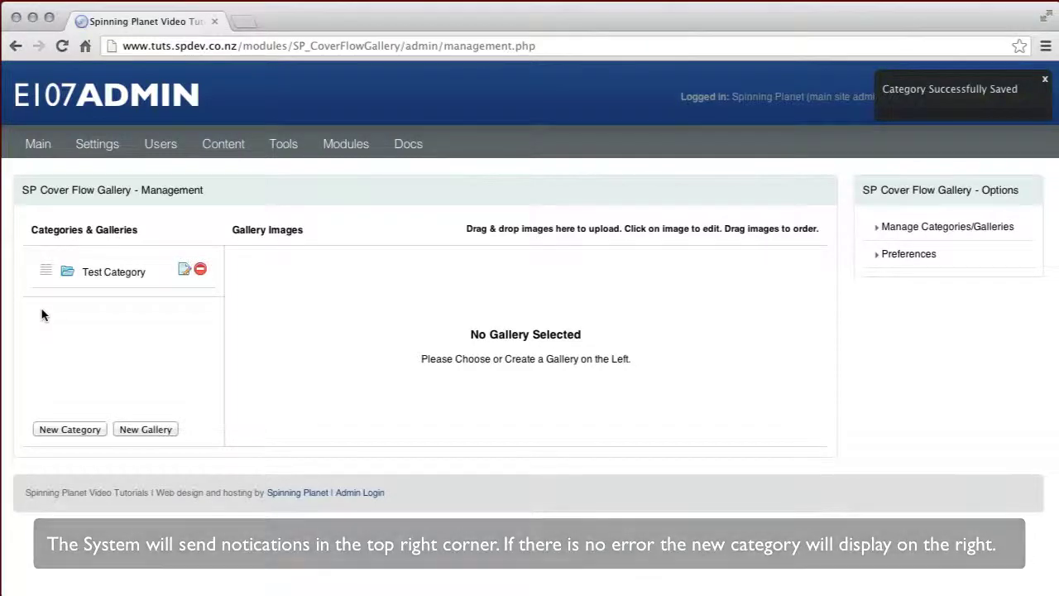
Create active gallery 'Top level Gallery' with no category, summary 'Summary' and description 'Descr'.
left_click(150, 431)
left_click(514, 216)
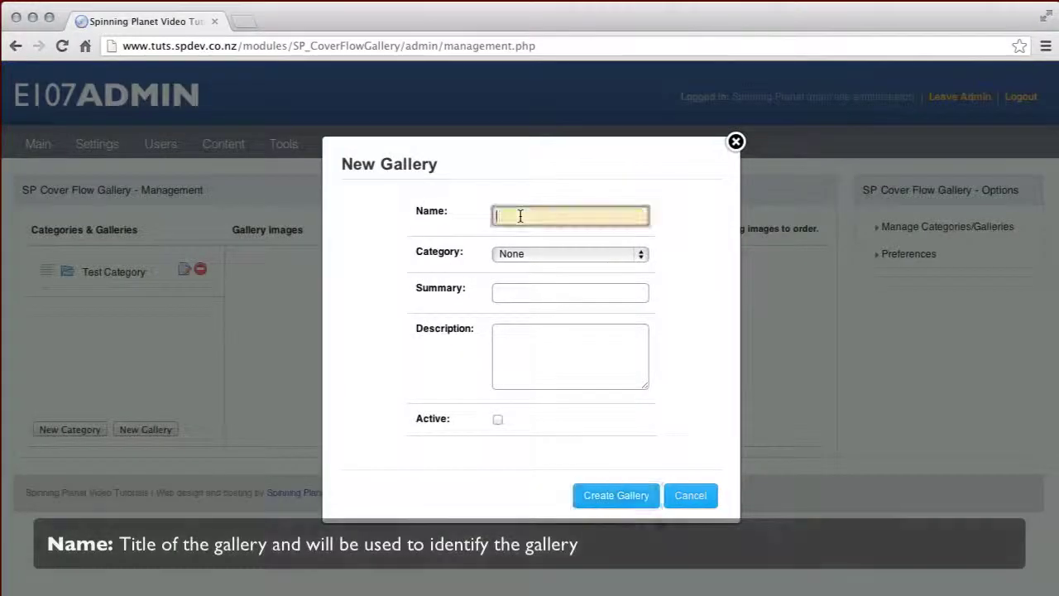
type("Top")
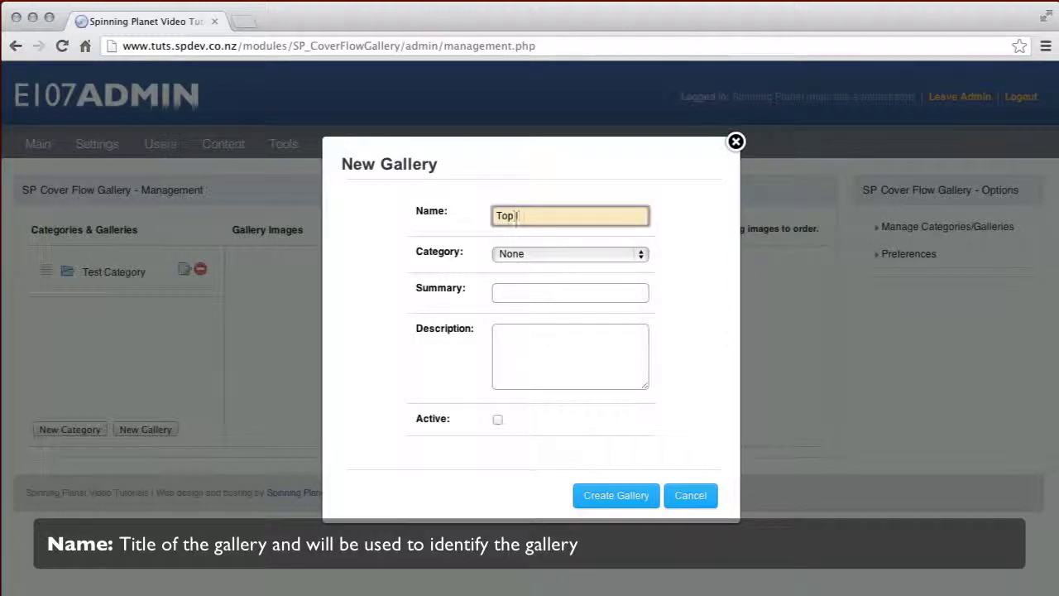
type(" level Gallery")
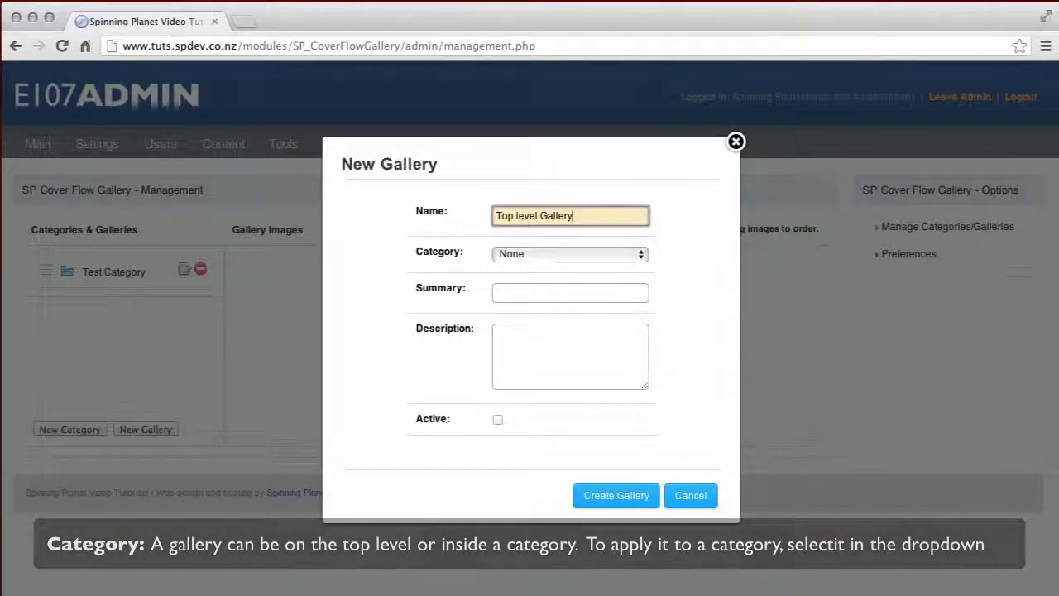
left_click(514, 291)
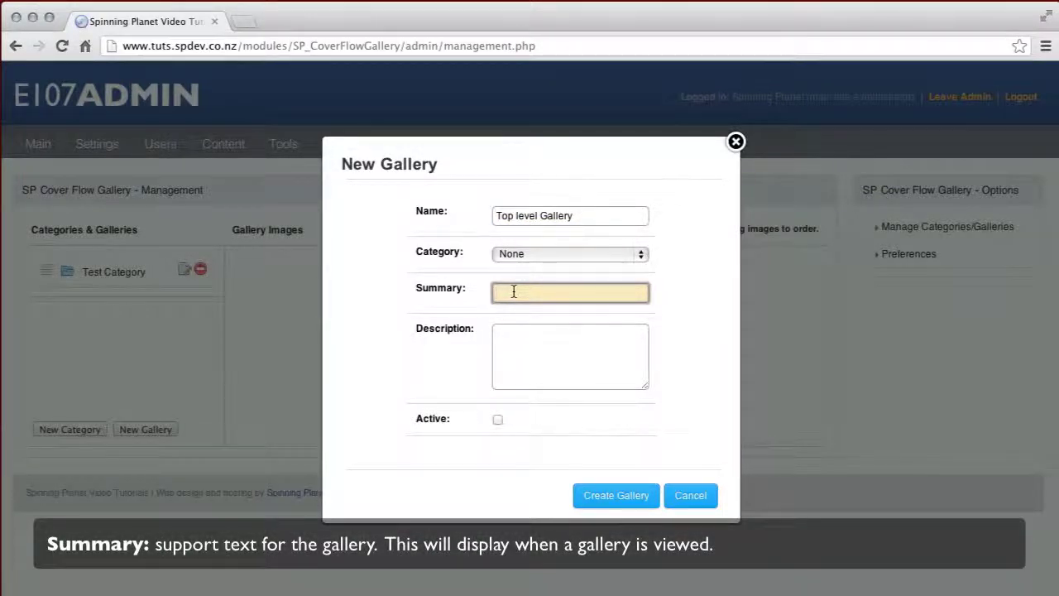
type("Summary")
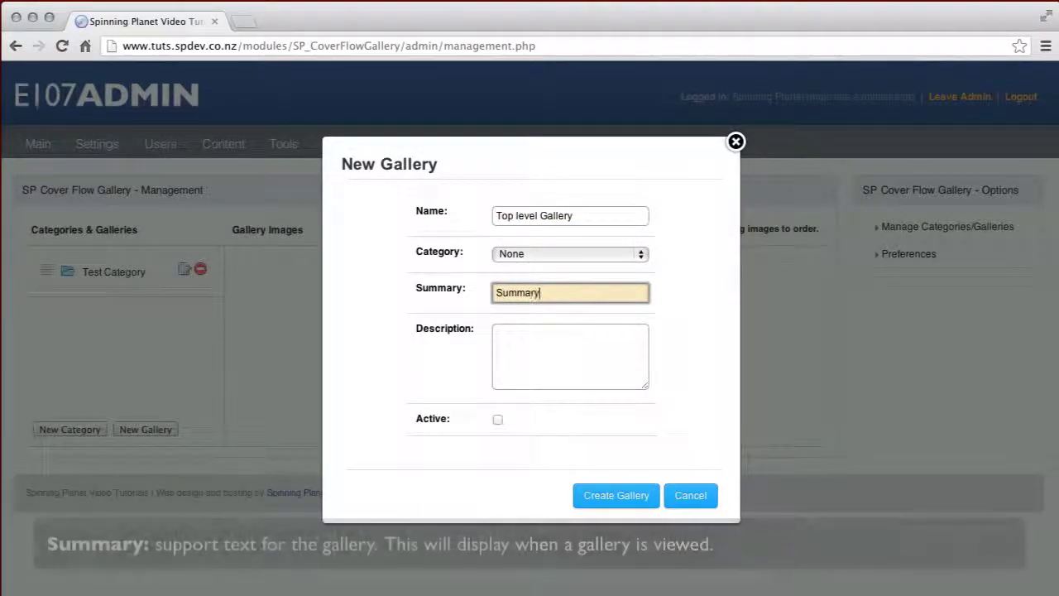
key("Tab")
type("De")
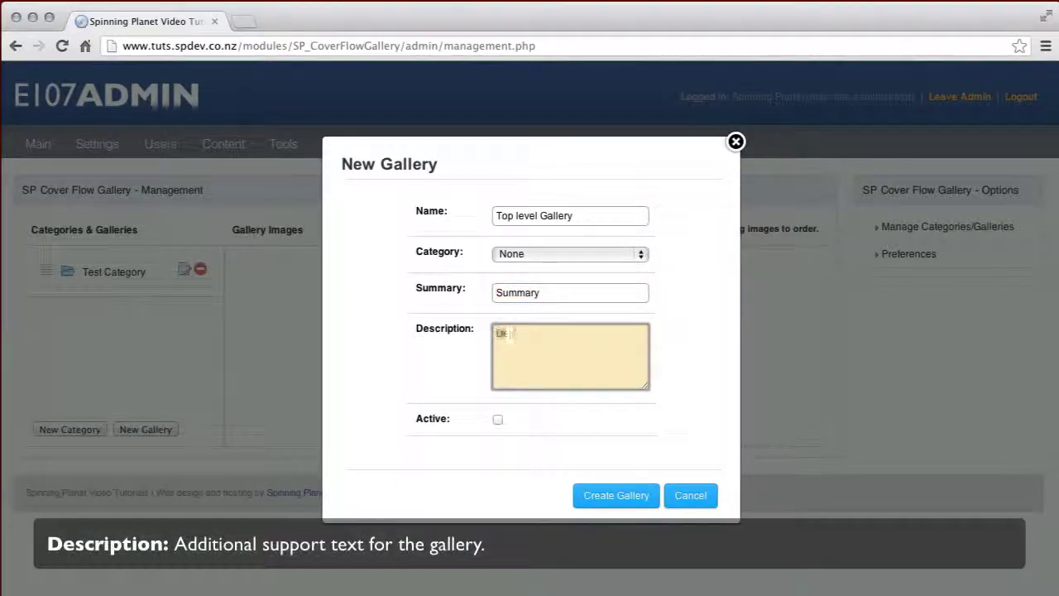
type("scription")
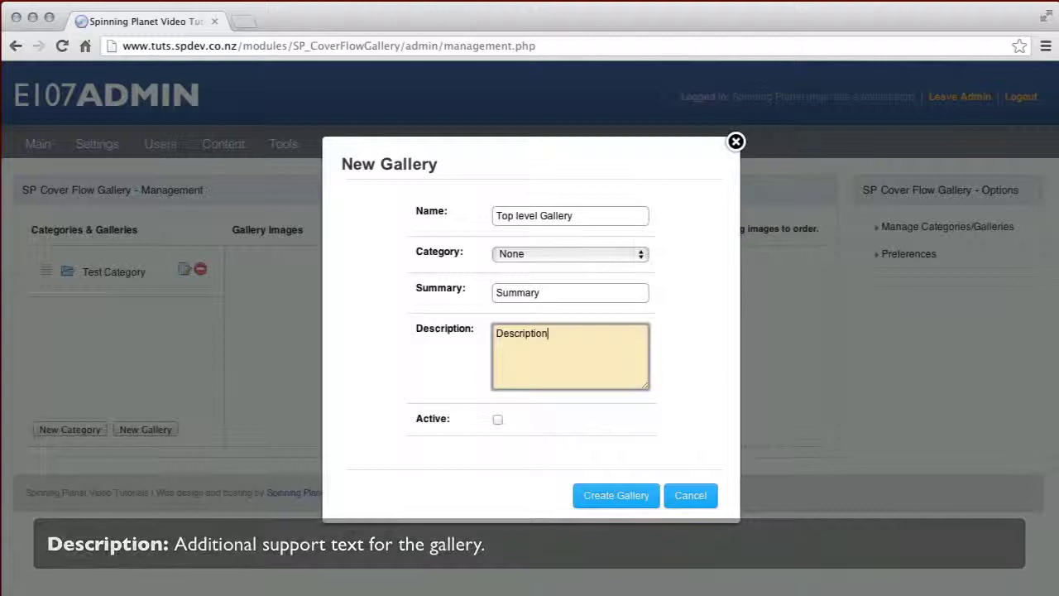
left_click(497, 420)
left_click(627, 497)
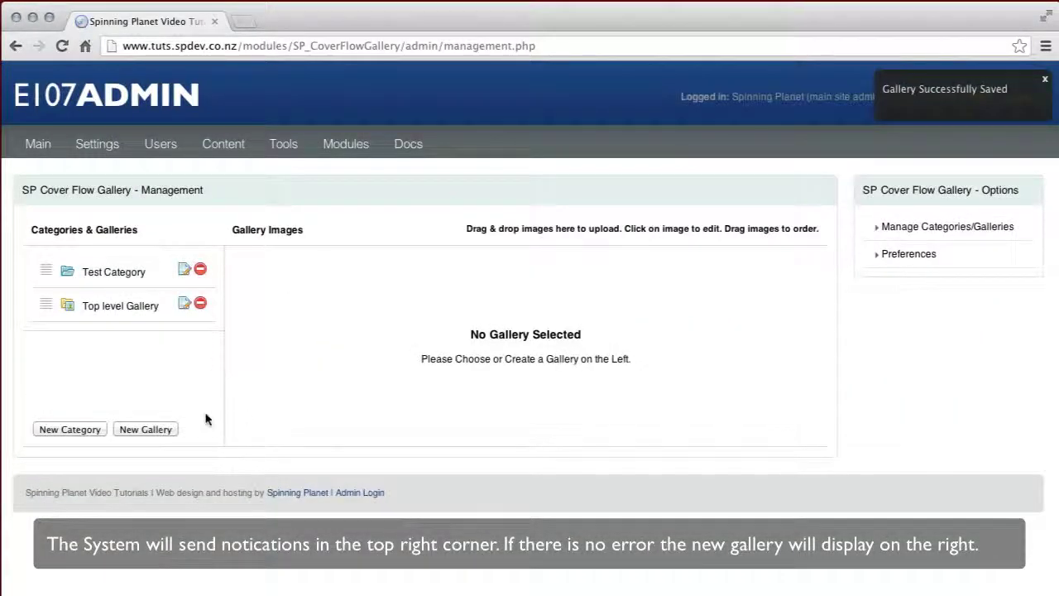
Start a new category named 'Sub Category' with Test Category as its parent.
left_click(70, 430)
left_click(518, 217)
type("Sub Category")
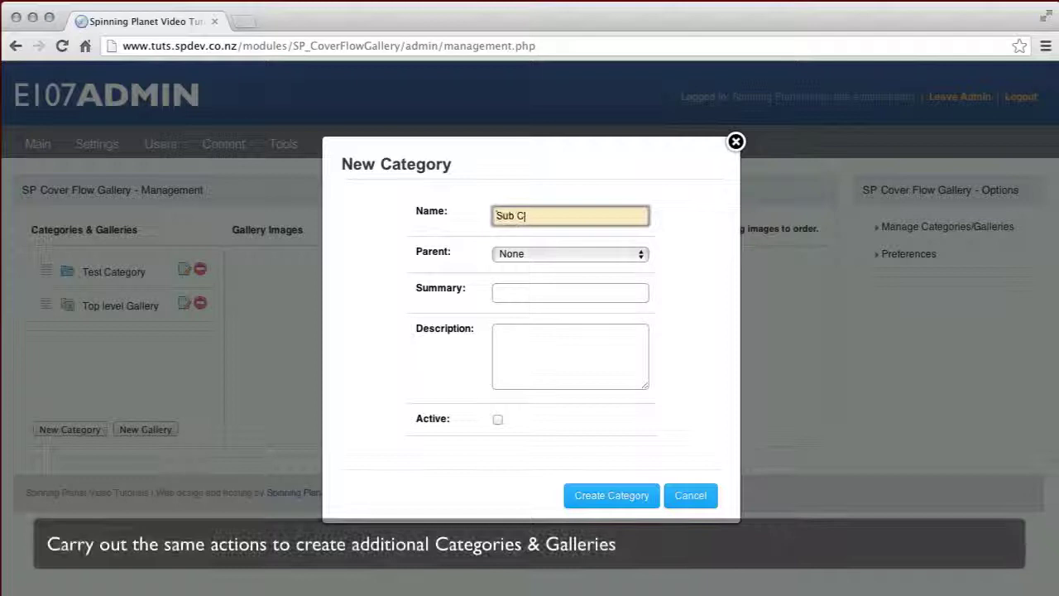
left_click(562, 254)
left_click(558, 267)
Give Sub Category a summary and 'A description', make it active, and save it.
left_click(539, 289)
type("This")
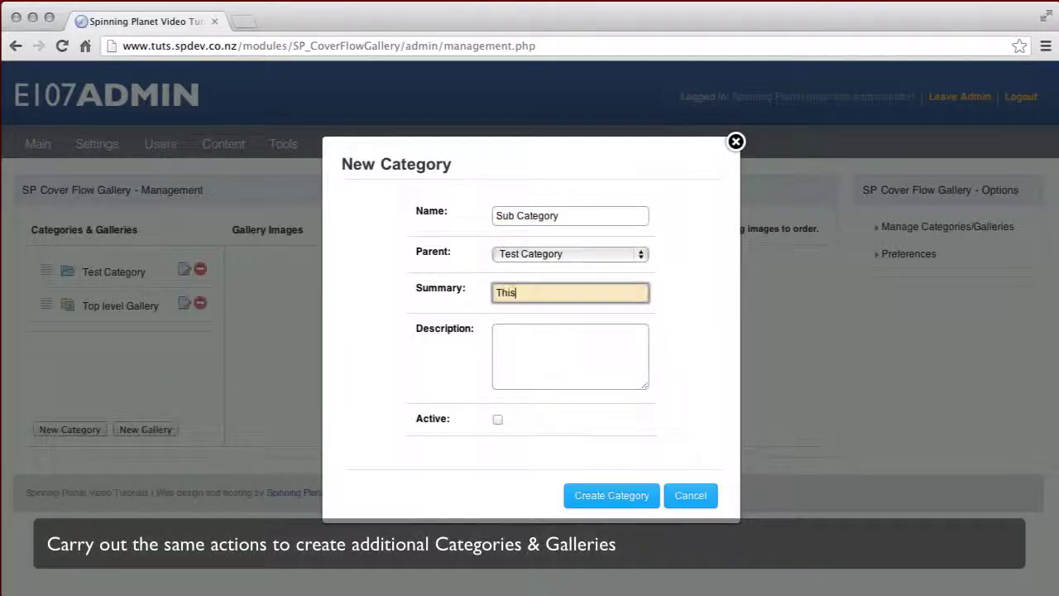
type(" displays insde of t")
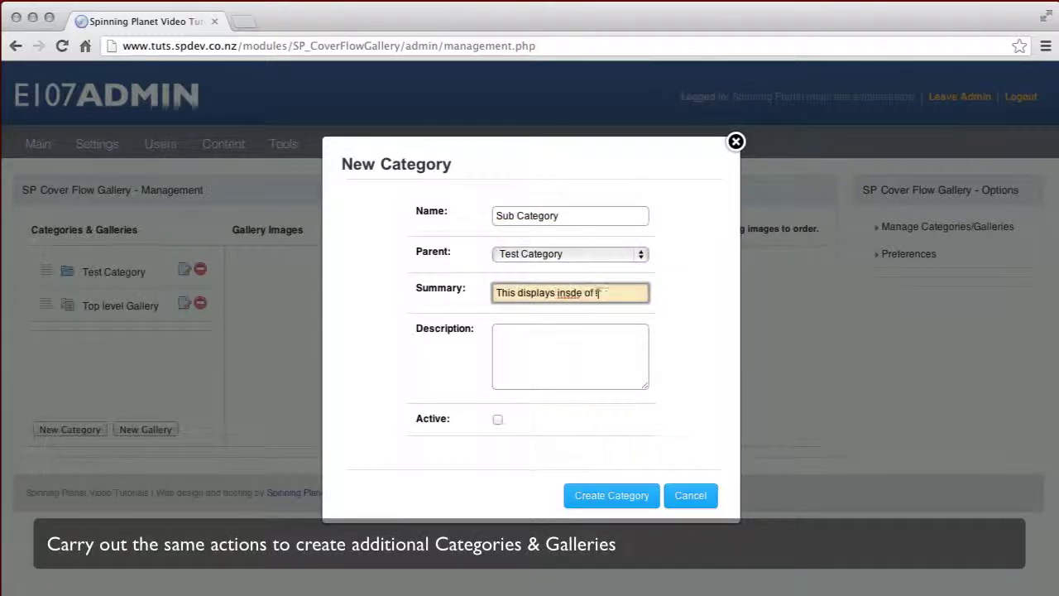
type("heparent catgeory")
left_click(574, 292)
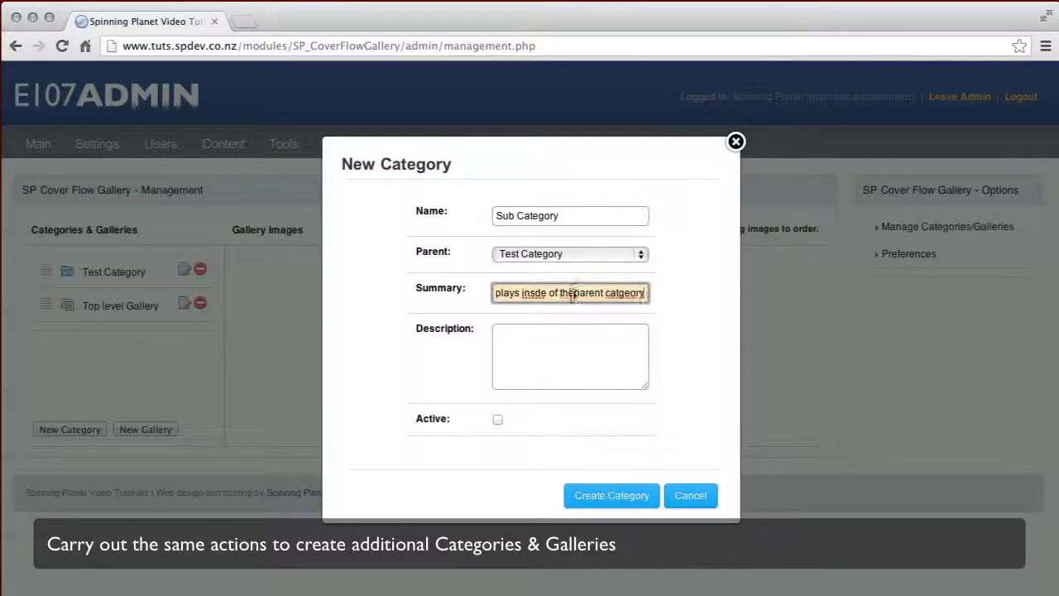
left_click(513, 360)
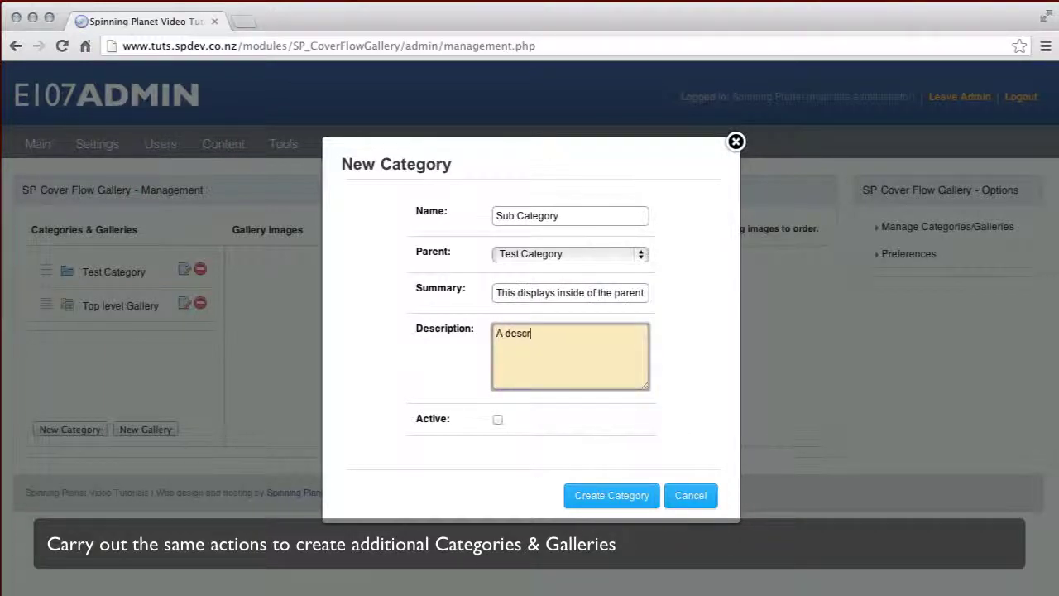
type("A descriptuion")
key("BackSpace")
key("BackSpace")
key("BackSpace")
key("BackSpace")
type("ion")
key("Tab")
left_click(496, 420)
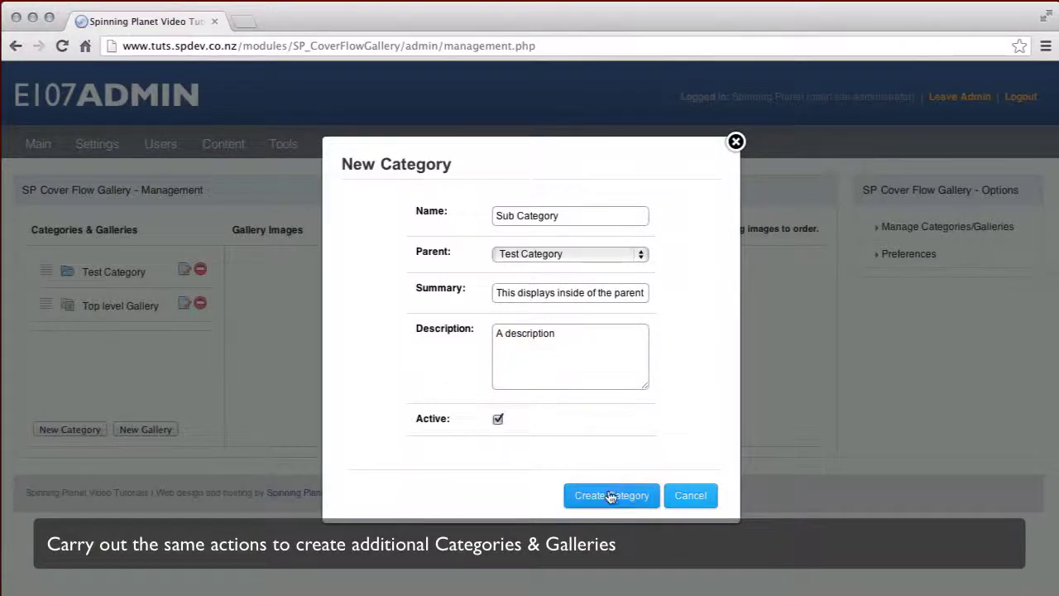
left_click(610, 494)
Create active 'Sub Gallery' in Test Category, summary 'A gallery inside a category', placed above Sub Category.
left_click(176, 427)
type("Sub Gallery")
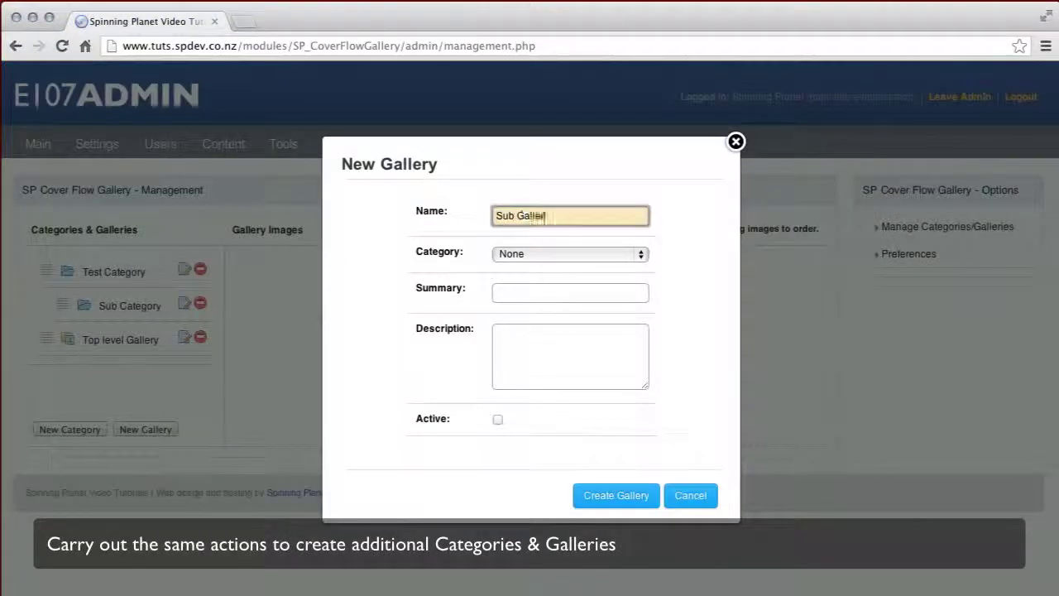
key("Tab")
left_click(532, 255)
left_click(535, 270)
left_click(537, 292)
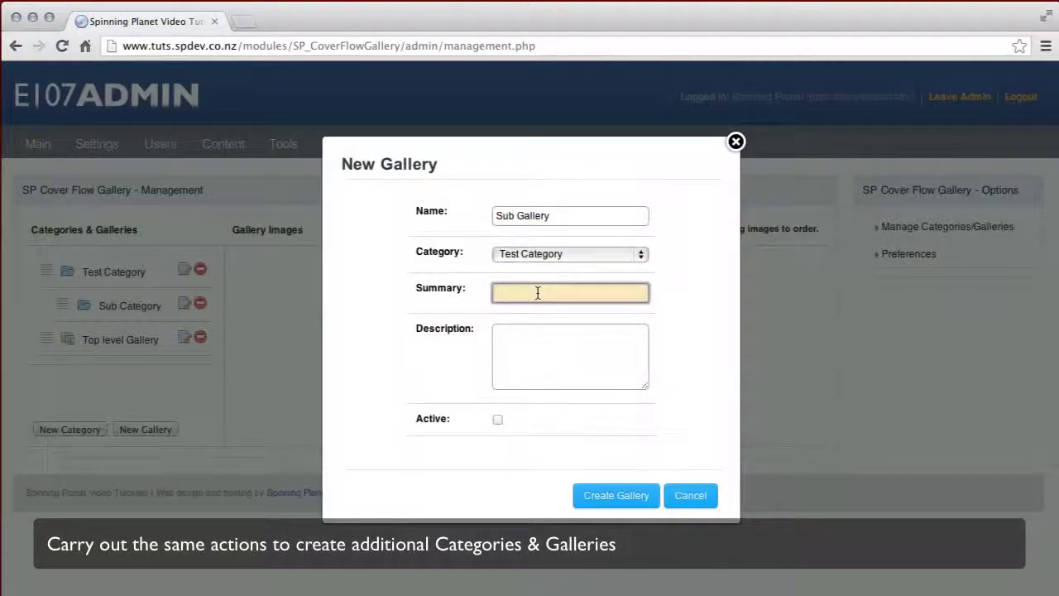
type("A gallery inside a category")
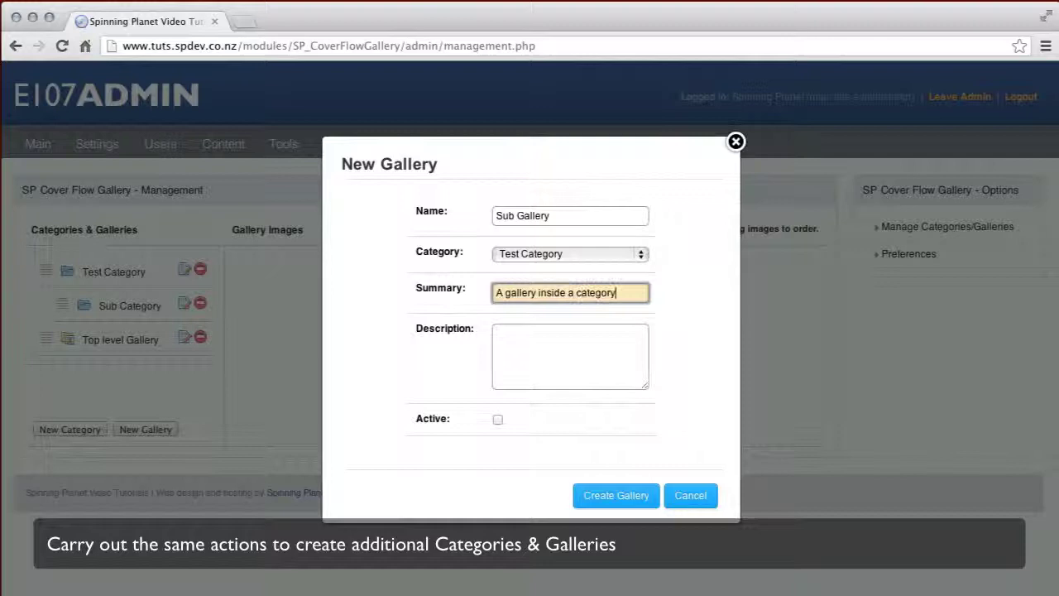
key("Tab")
type("Description")
left_click(498, 422)
left_click(612, 493)
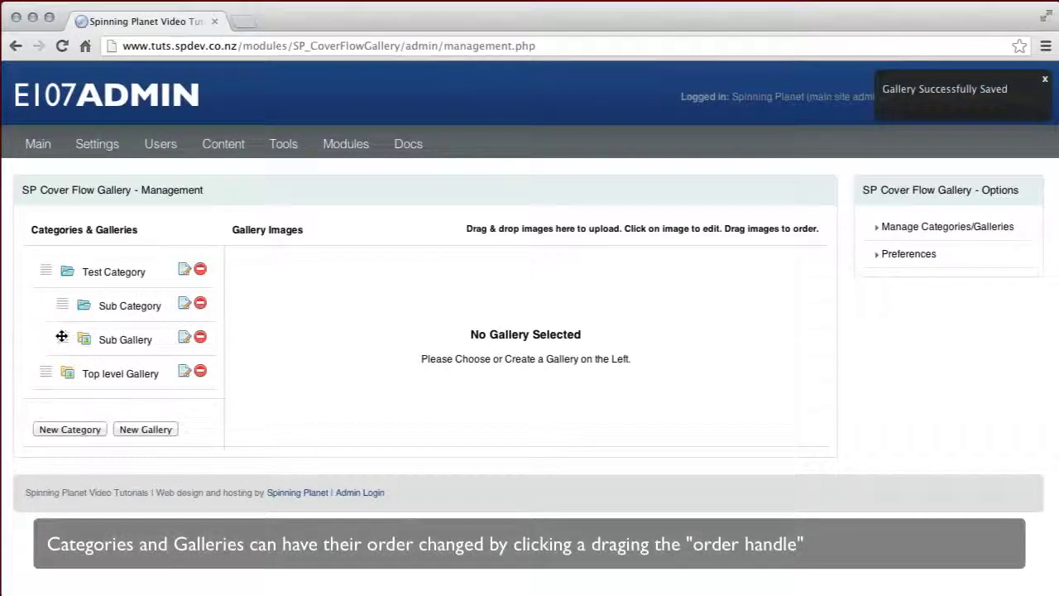
left_click_drag(62, 333, 60, 300)
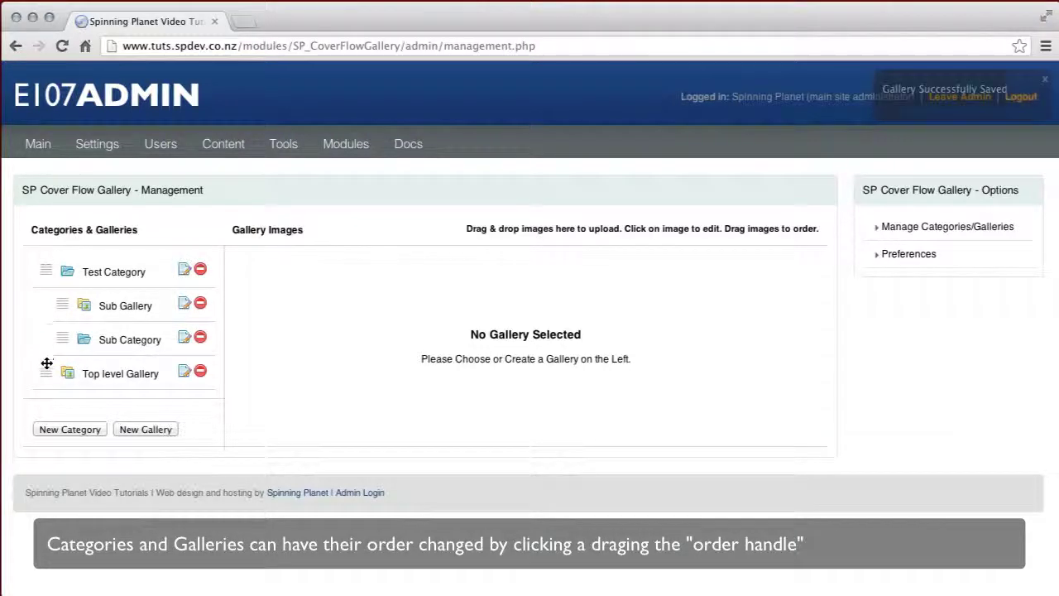
Drag Top level Gallery to the top of the list, above Test Category.
left_click_drag(45, 369, 44, 265)
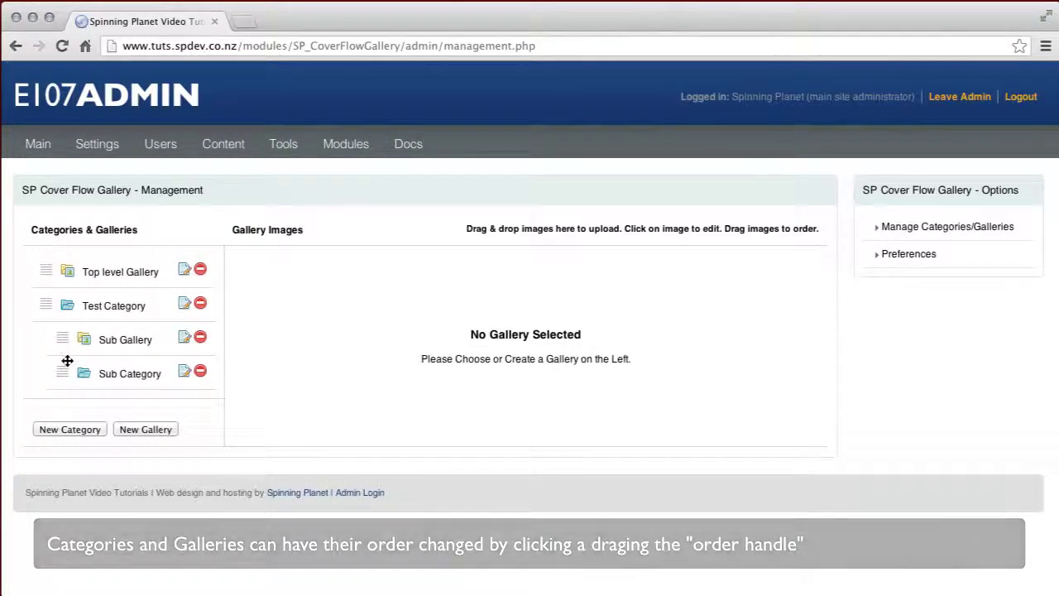
mouse_move(47, 305)
left_mouse_down()
mouse_move(45, 295)
mouse_move(45, 305)
left_mouse_up()
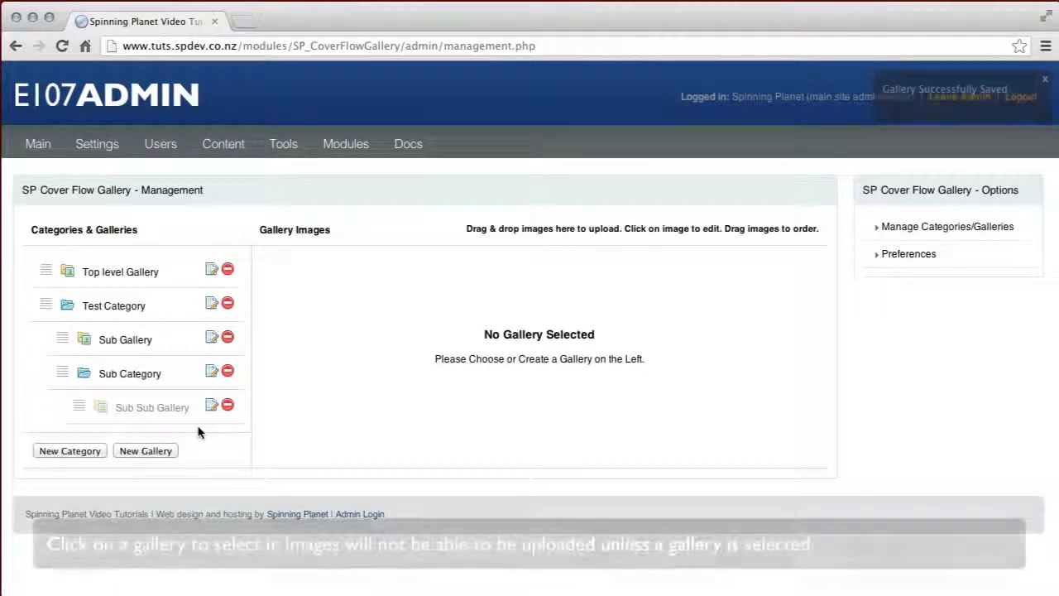
Upload Andromeda Galaxy.jpg, Beach.jpg and other Desktop pictures into Top level Gallery.
left_click(142, 280)
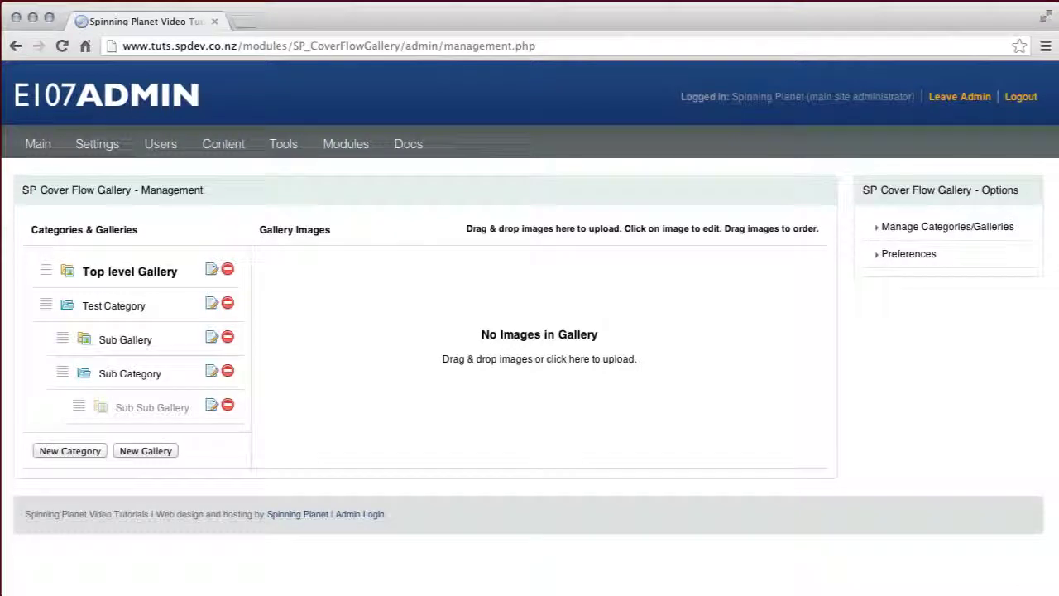
left_click_drag(1058, 290, 723, 306)
left_click(723, 307)
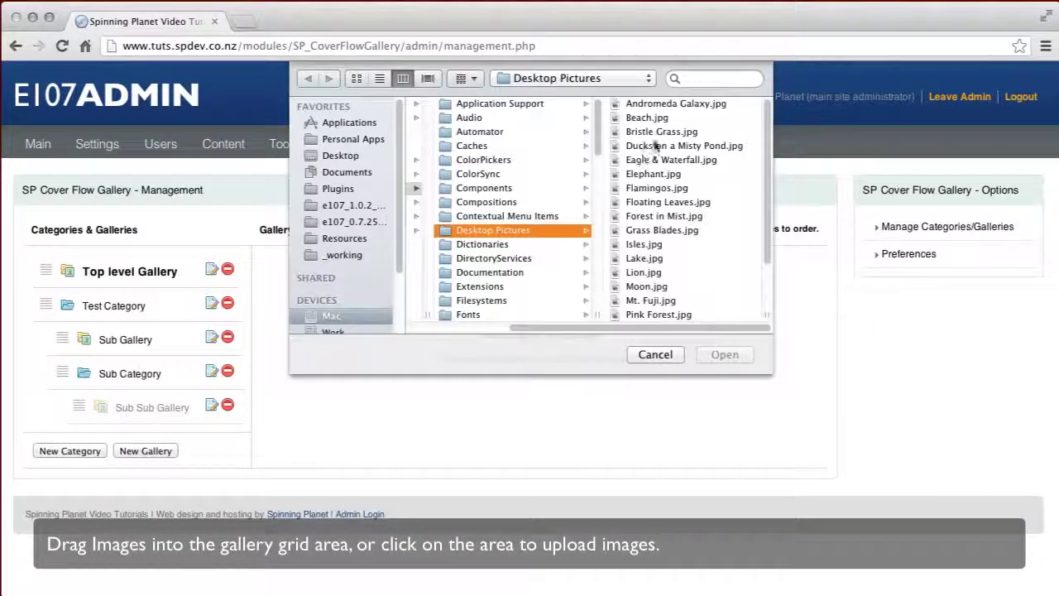
left_click(667, 104)
left_click(725, 354)
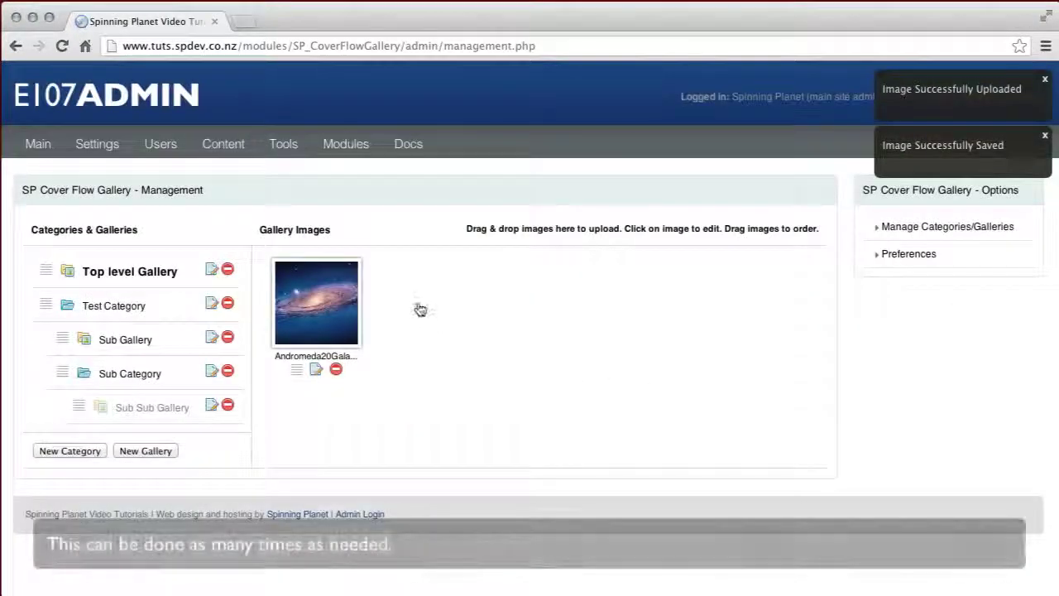
left_click(420, 310)
left_click(662, 118)
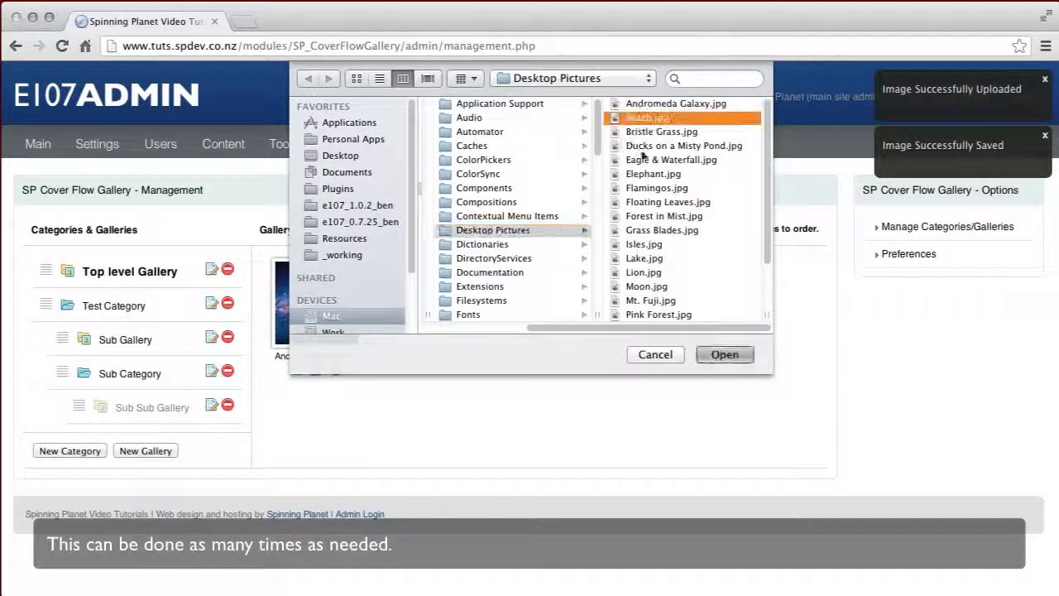
left_click(654, 351)
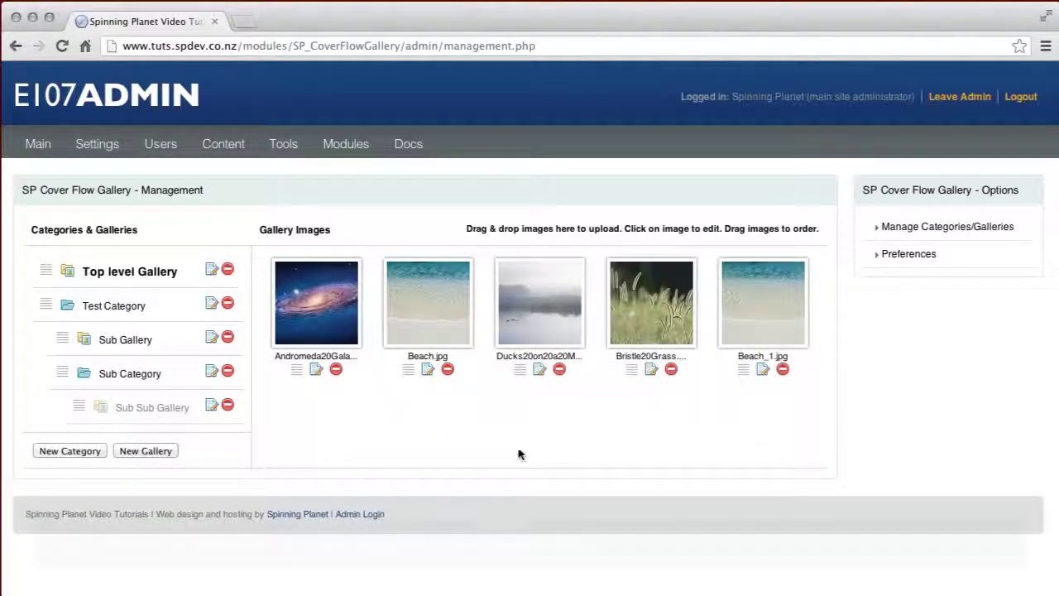
Reorder Top level Gallery images to Ducks, Beach, then Andromeda Galaxy.
left_click_drag(408, 369, 484, 366)
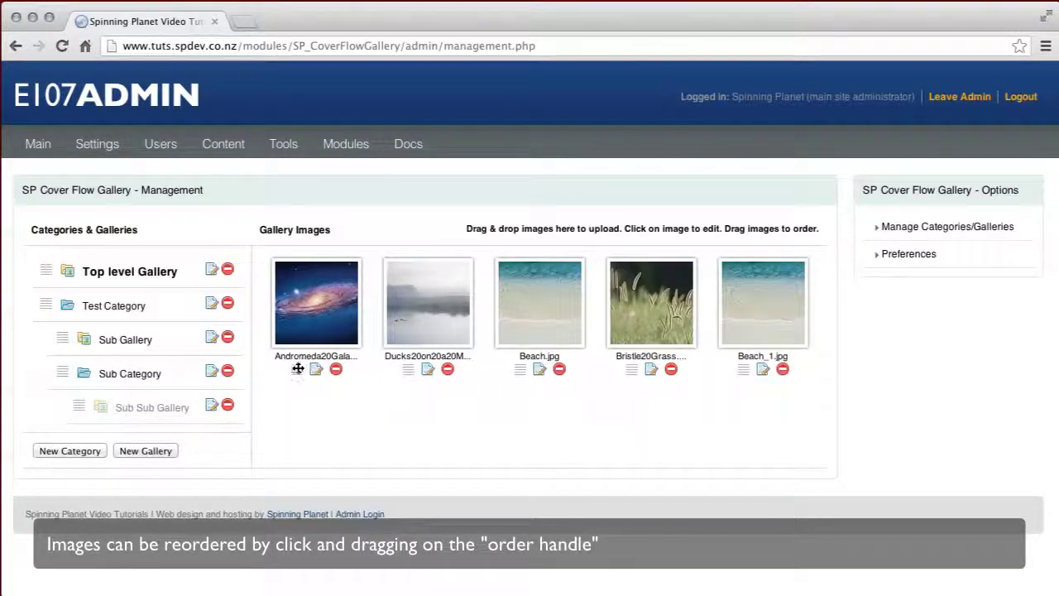
left_click_drag(298, 368, 510, 367)
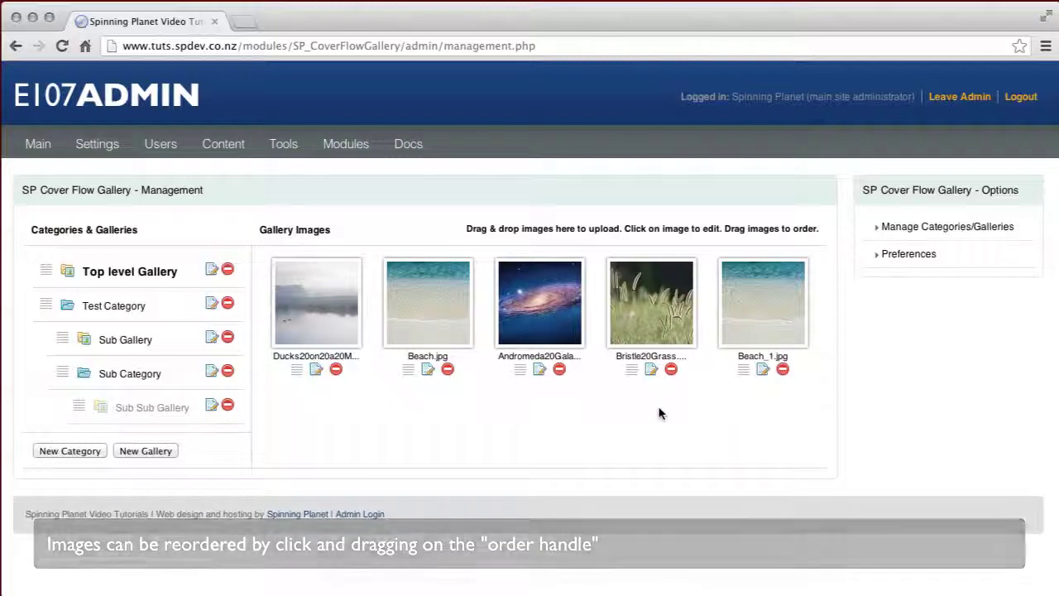
left_click(123, 340)
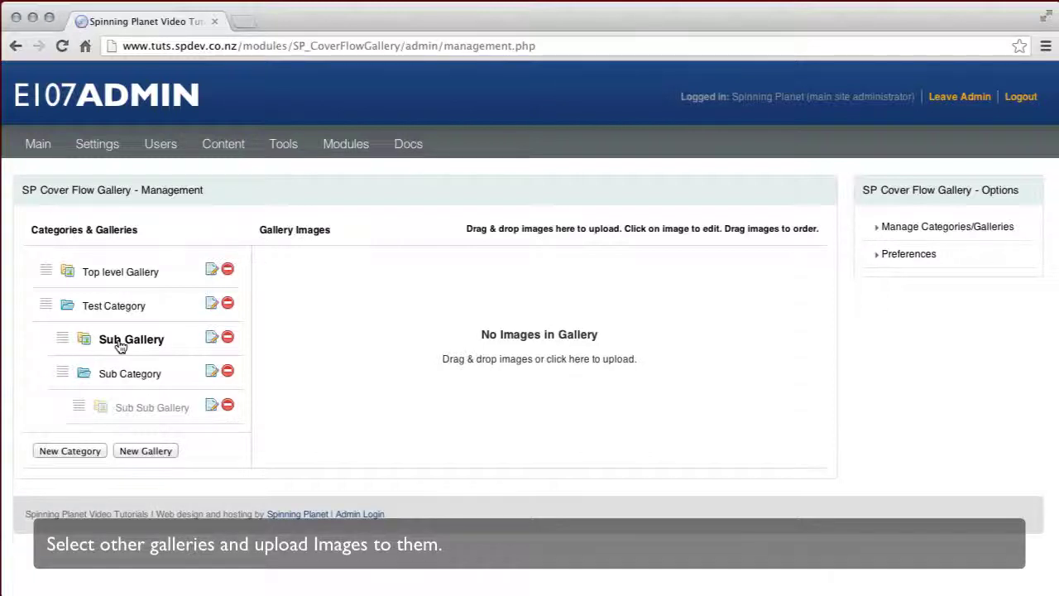
left_click(140, 278)
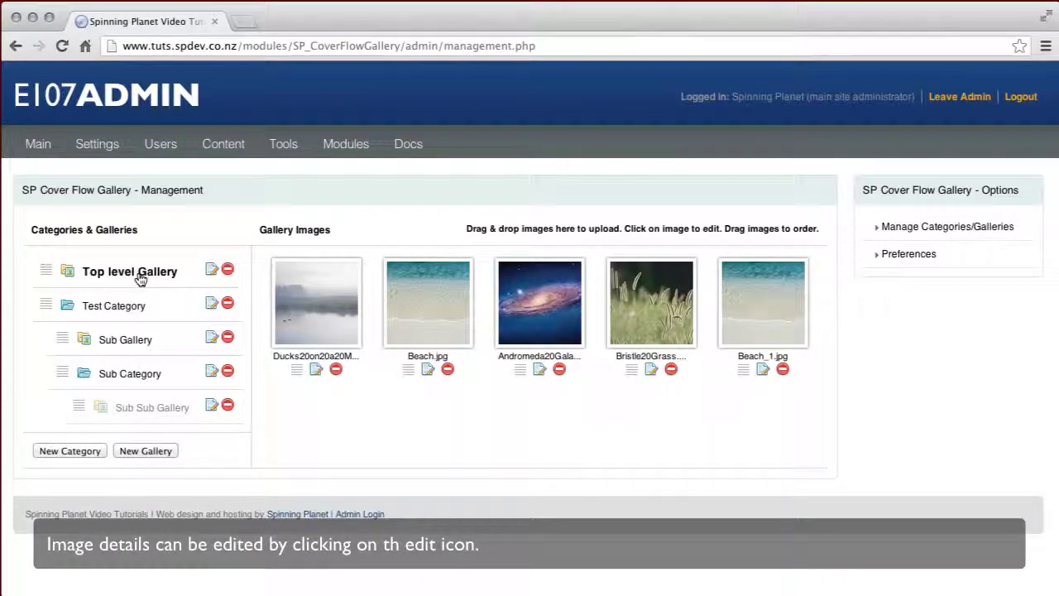
Rename the Ducks image to Ducks_on_a_Pond with summary 'Summary for Image' and a description.
left_click(314, 370)
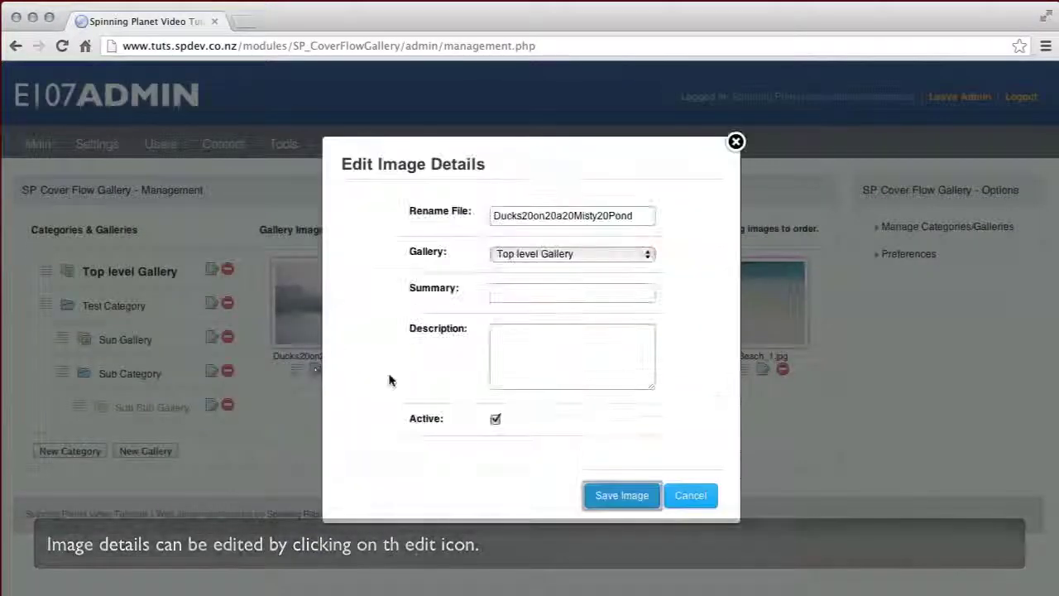
left_click_drag(521, 216, 623, 221)
type("_")
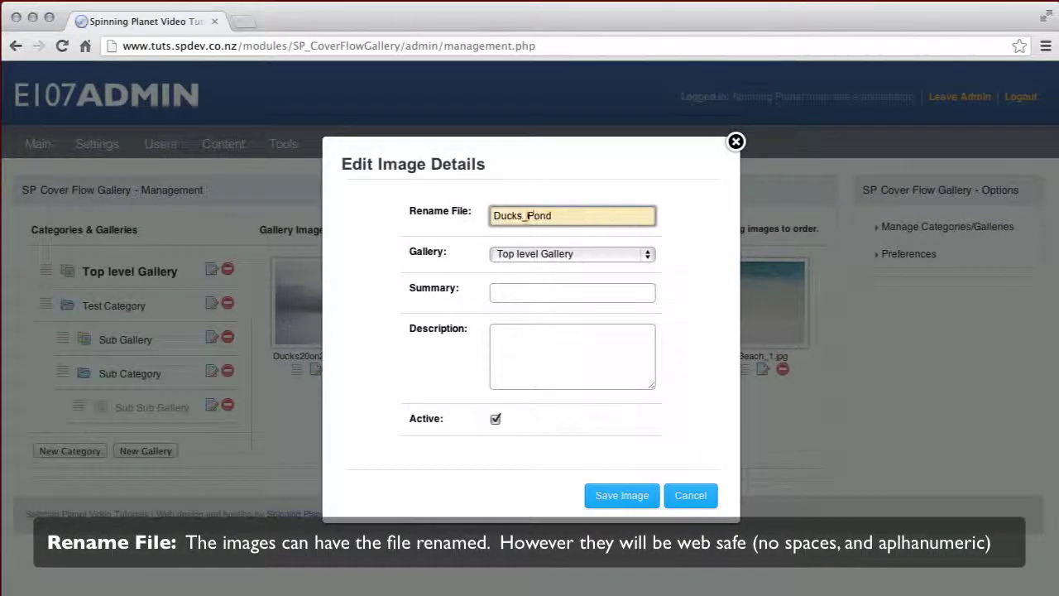
type("on_a_")
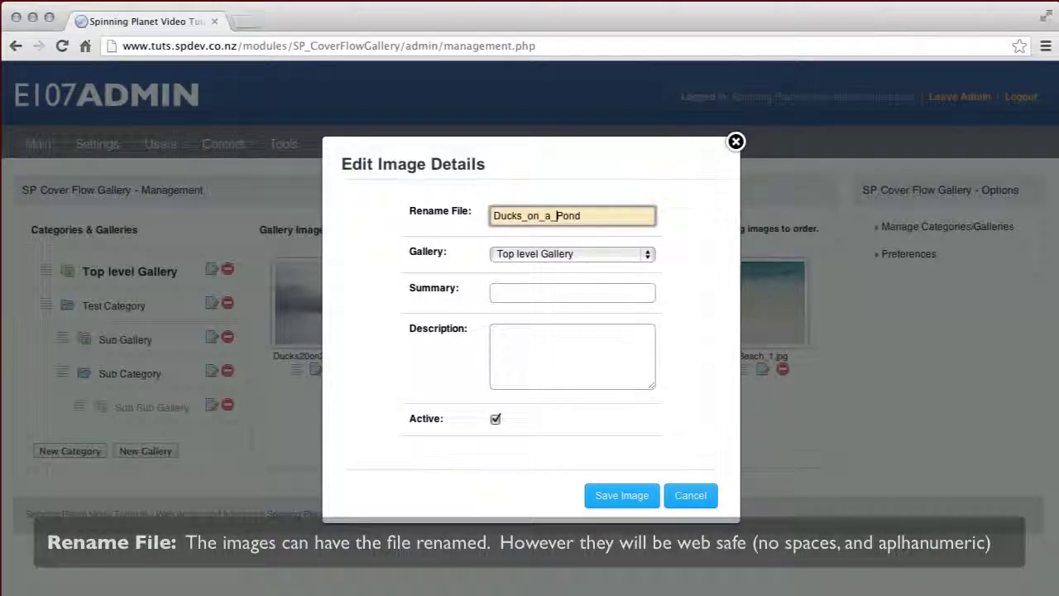
left_click(572, 300)
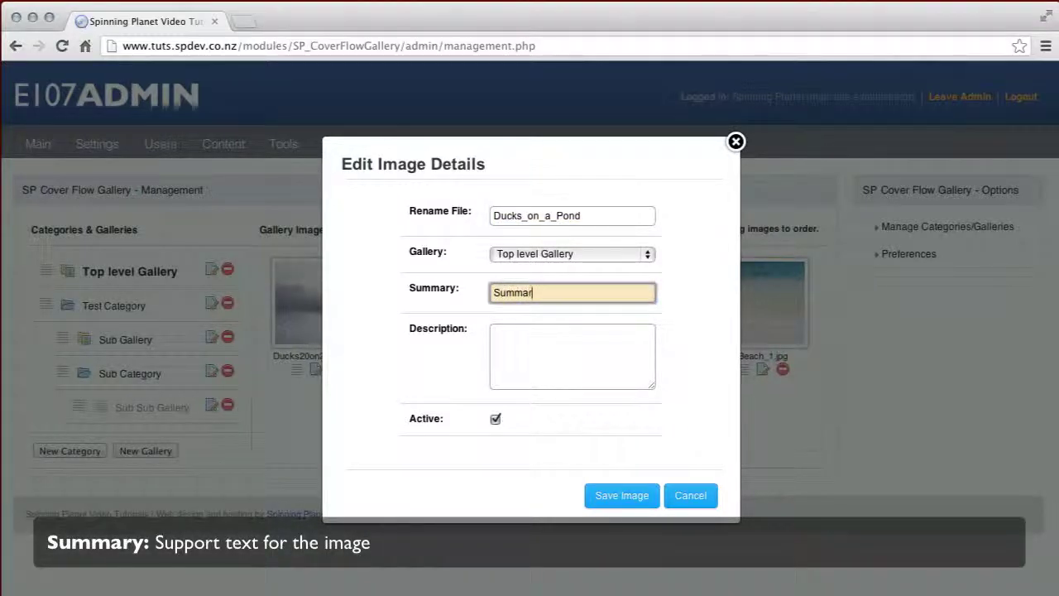
type("Summary for Image")
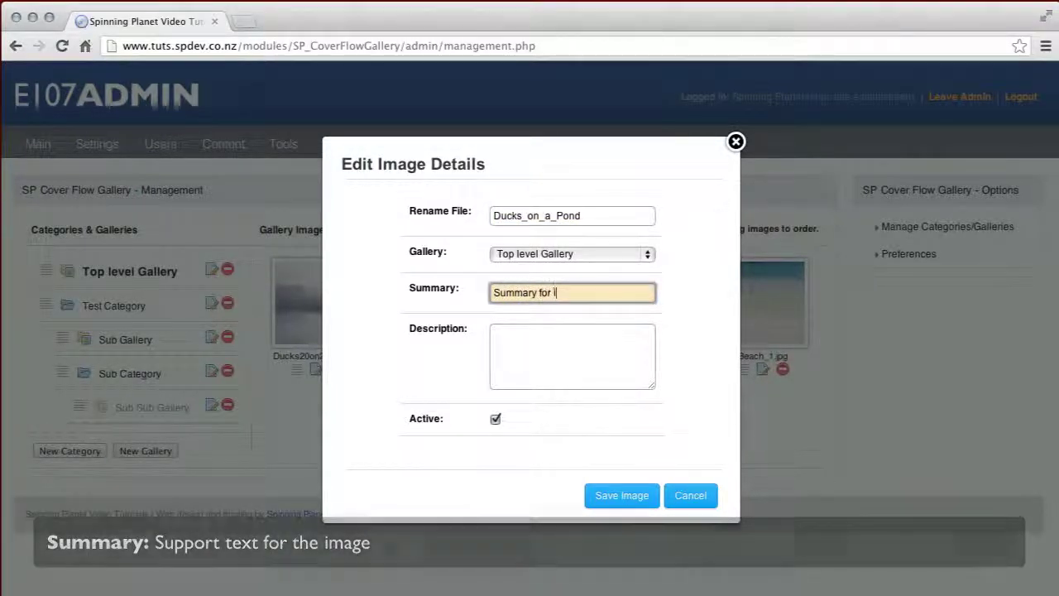
left_click(495, 332)
type("Description for Image")
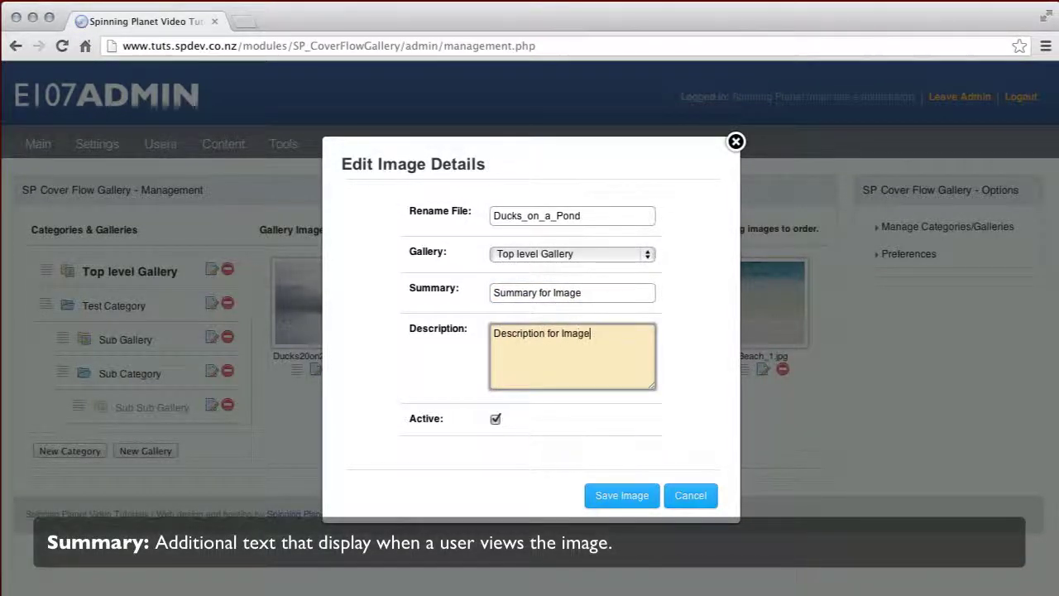
left_click(612, 495)
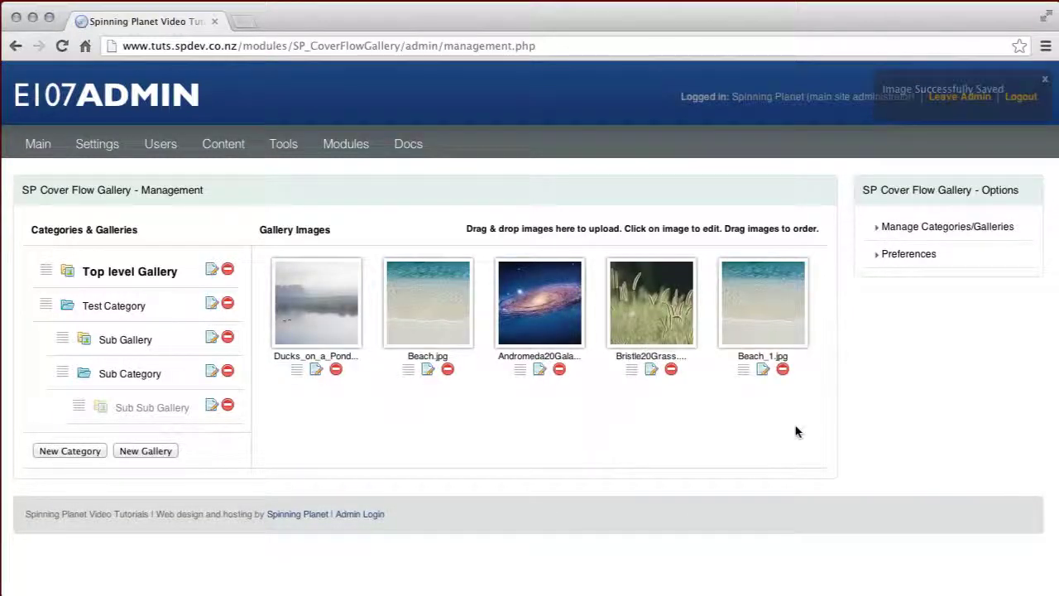
left_click(909, 258)
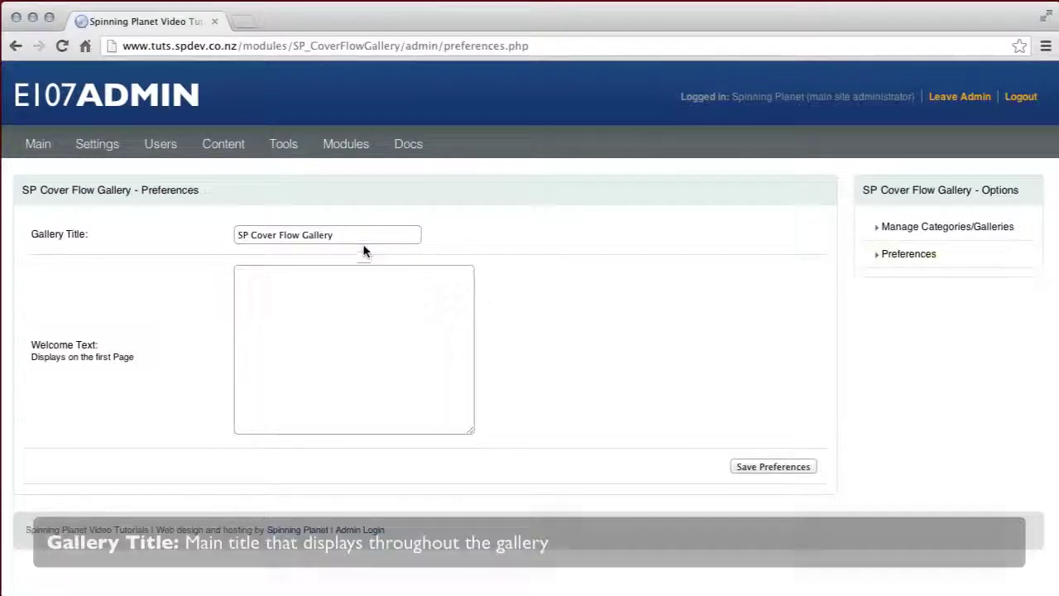
Save preferences with gallery title 'Tutorial Gallery' and welcome text about the first page.
left_click_drag(335, 235, 234, 235)
type("T")
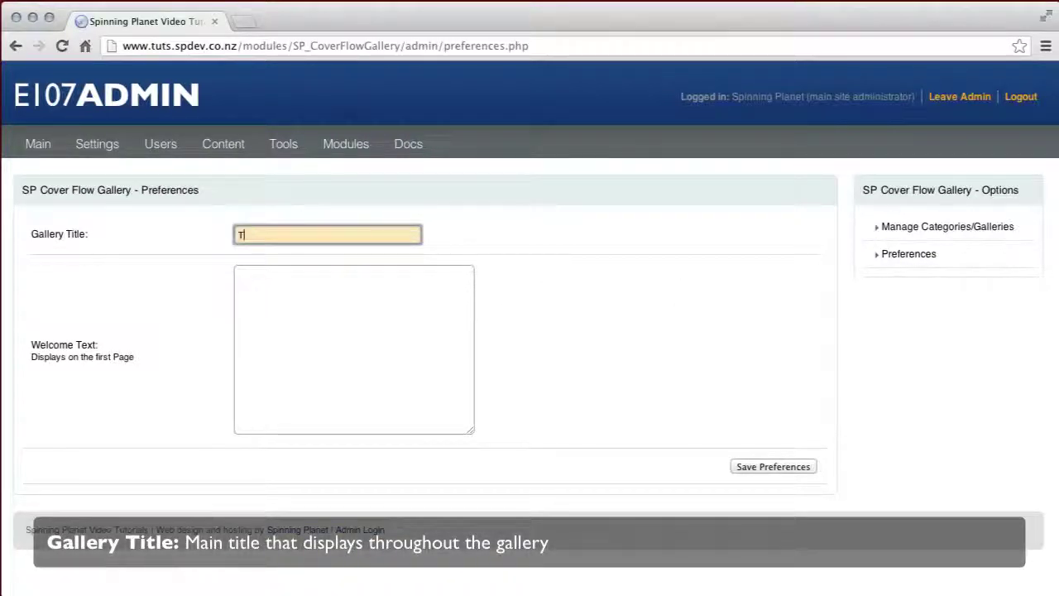
type("utorial Gallery")
key("Tab")
type("Th")
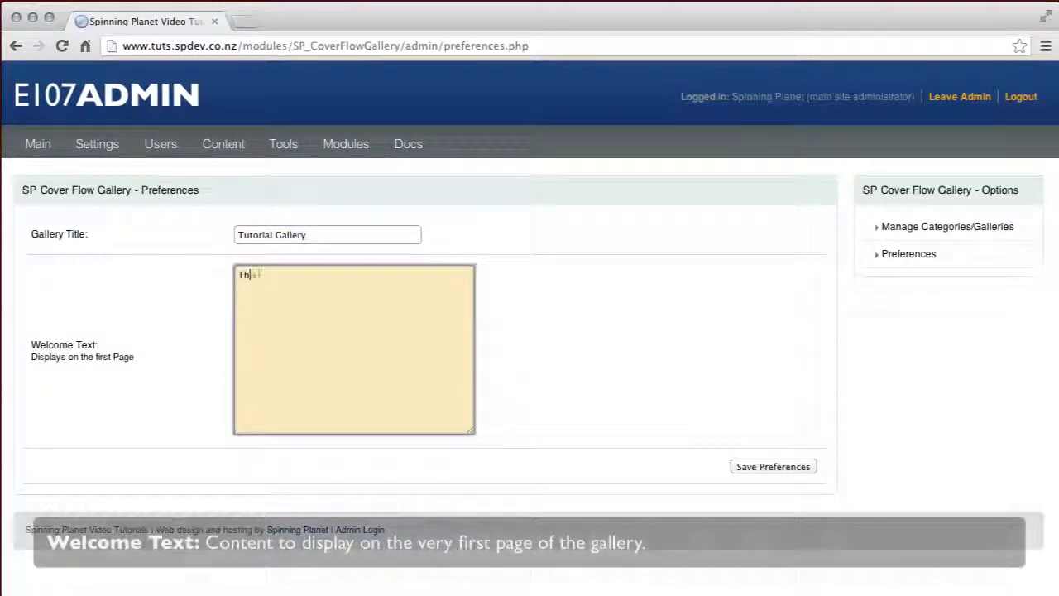
type("is description displays on the first page of the")
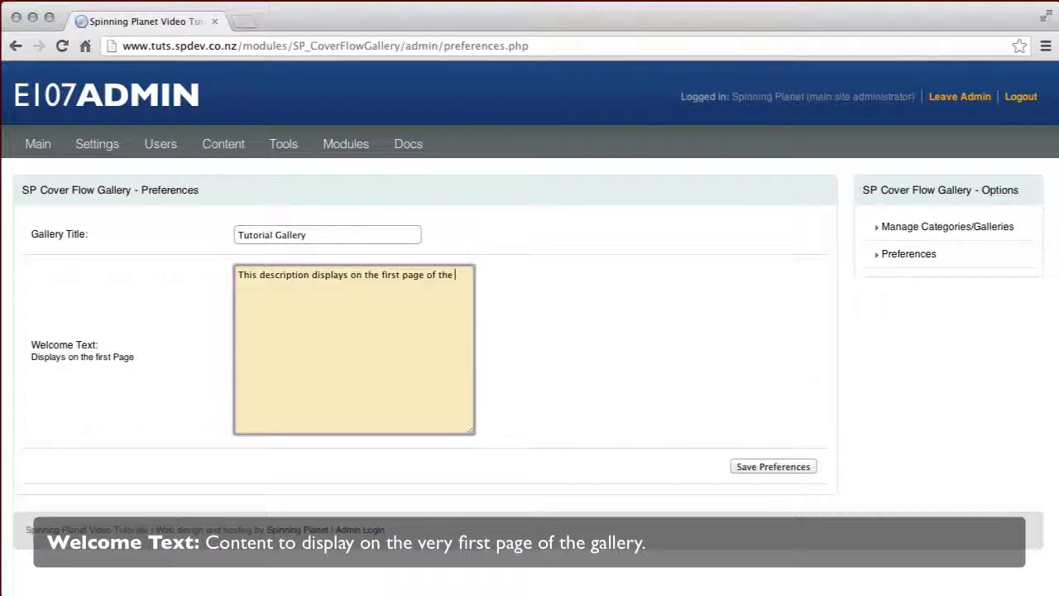
type("Gallery")
left_click(758, 466)
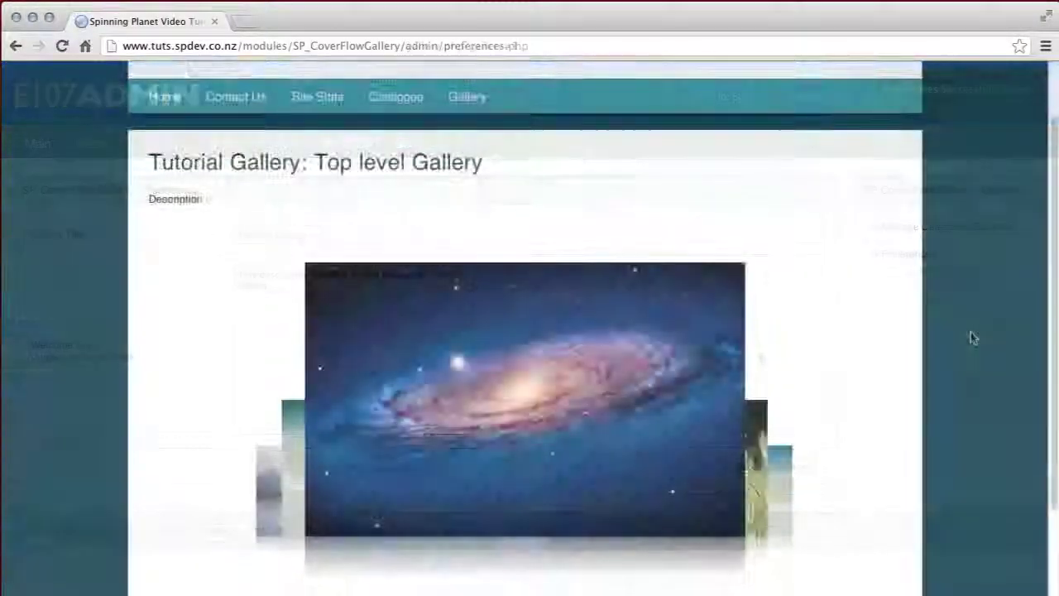
View the lake and beach pictures enlarged in the live cover flow, closing each lightbox.
scroll(973, 338, "down", 1)
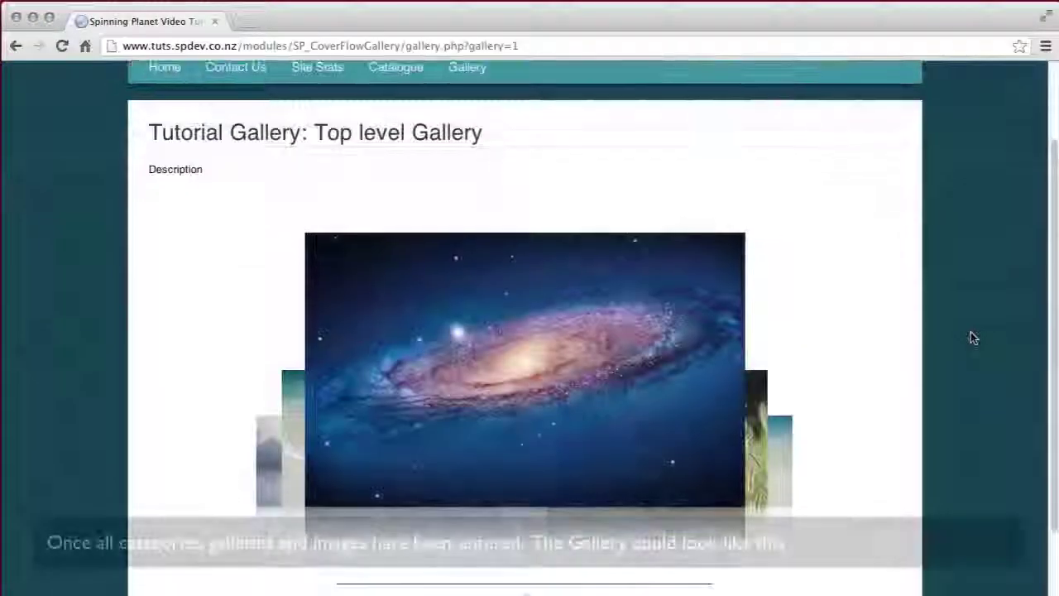
scroll(533, 333, "down", 3)
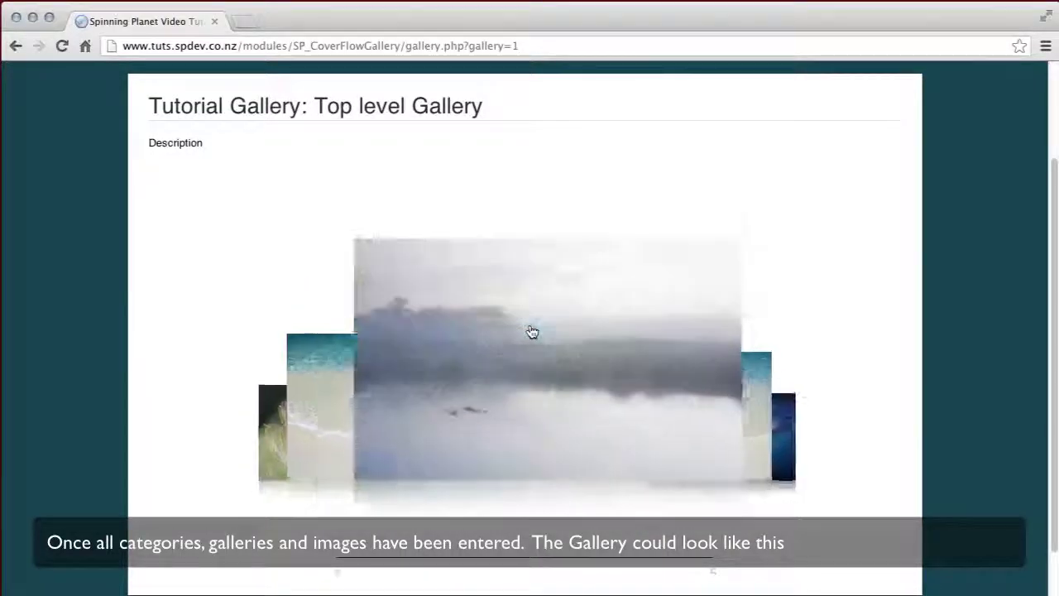
left_click(532, 332)
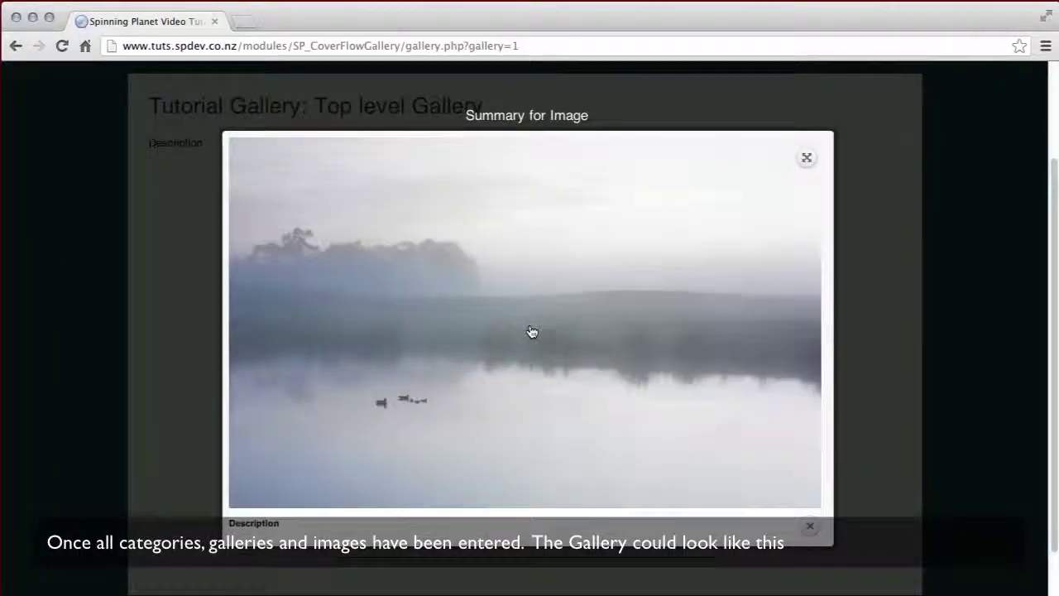
left_click(814, 525)
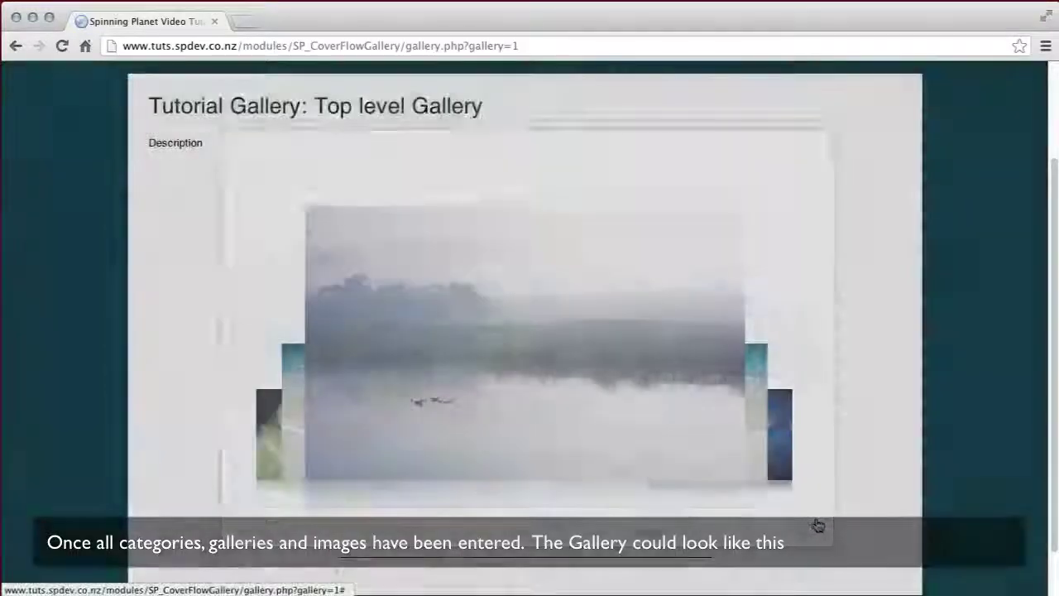
left_click(592, 391)
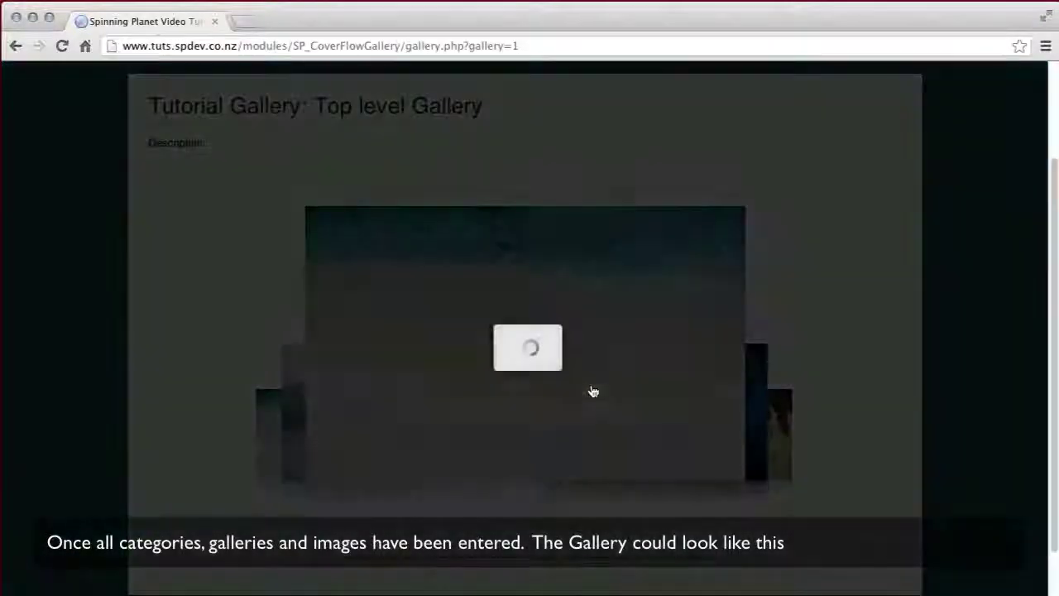
left_click(814, 528)
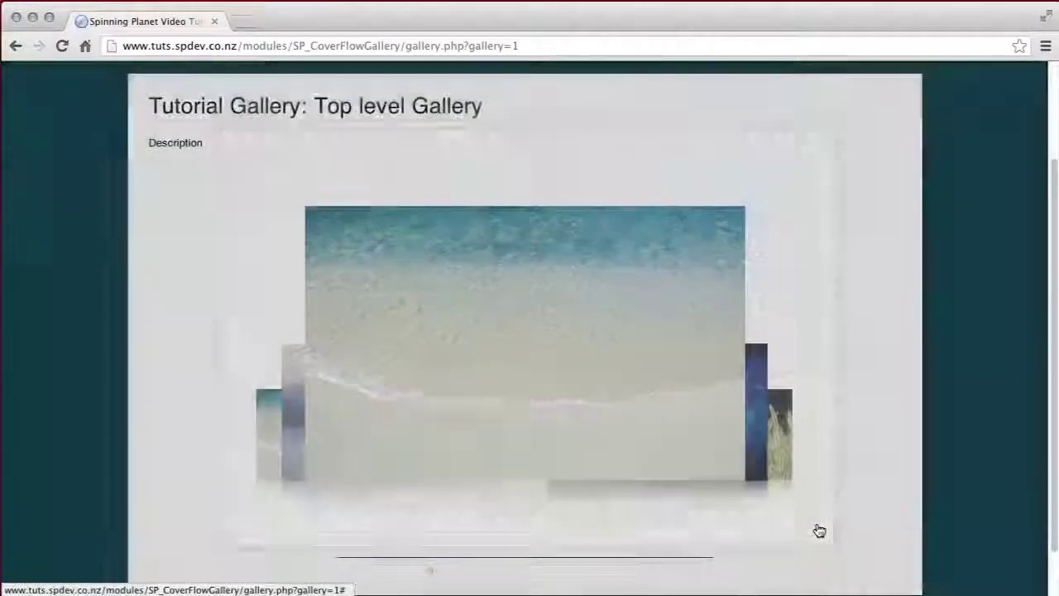